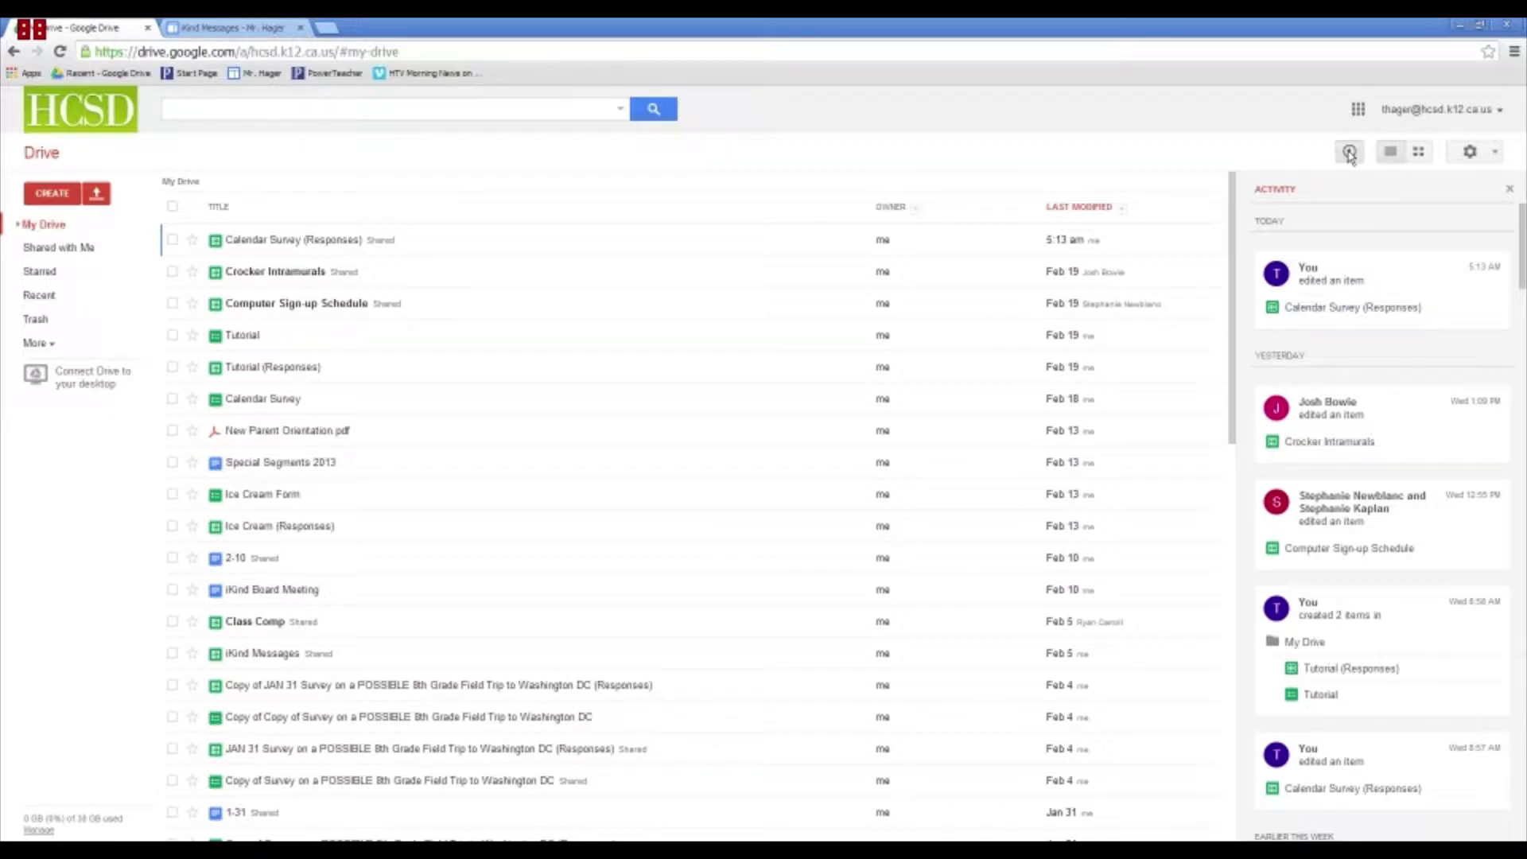
Turn off the Activity side panel so the My Drive file list shows owner and last-modified columns full-width
click(1349, 153)
click(1349, 153)
click(1350, 151)
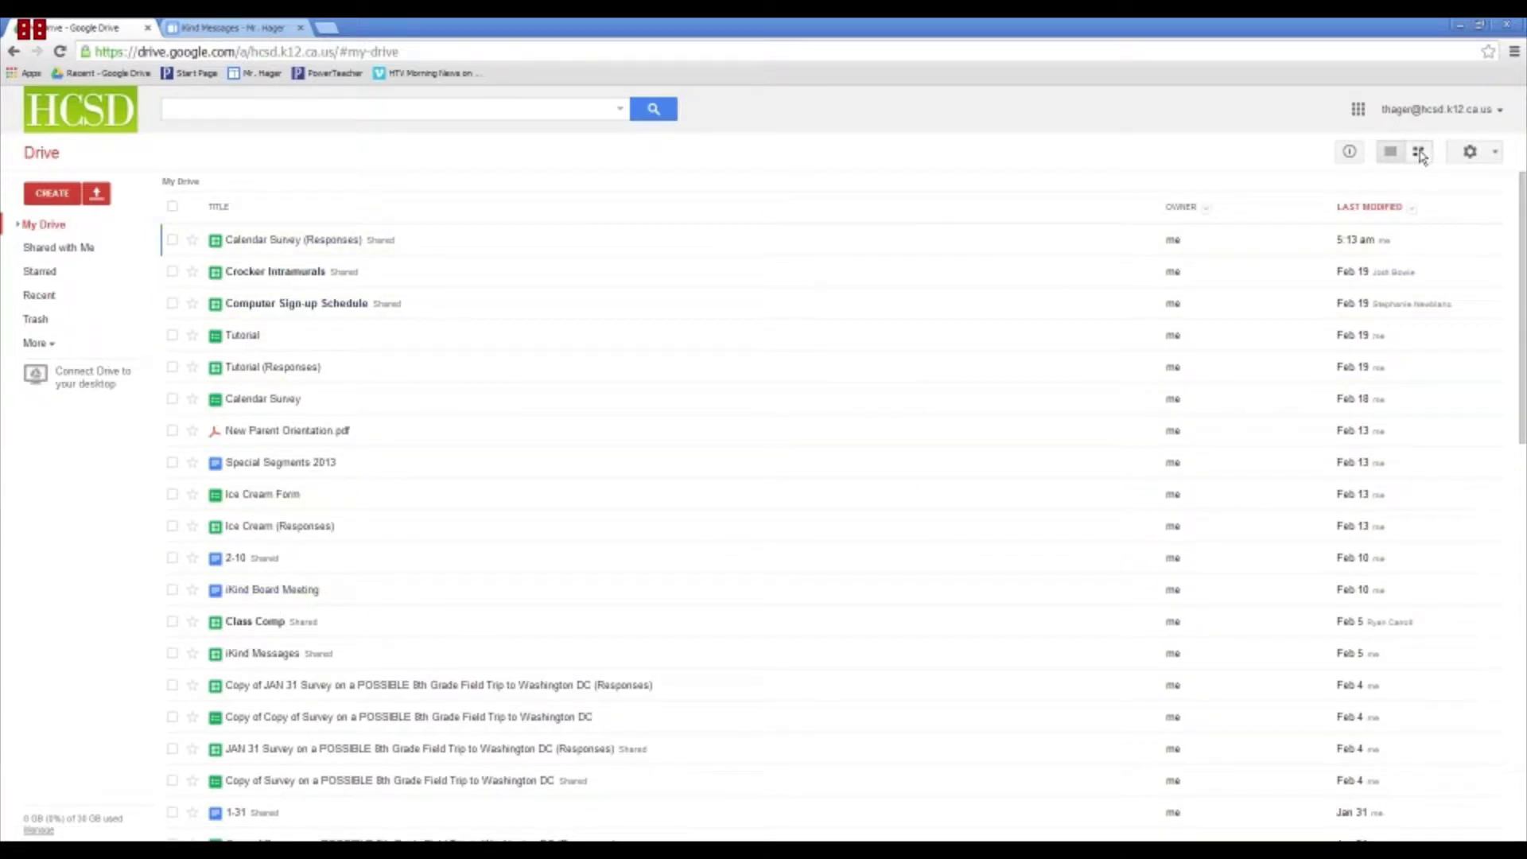
click(1409, 153)
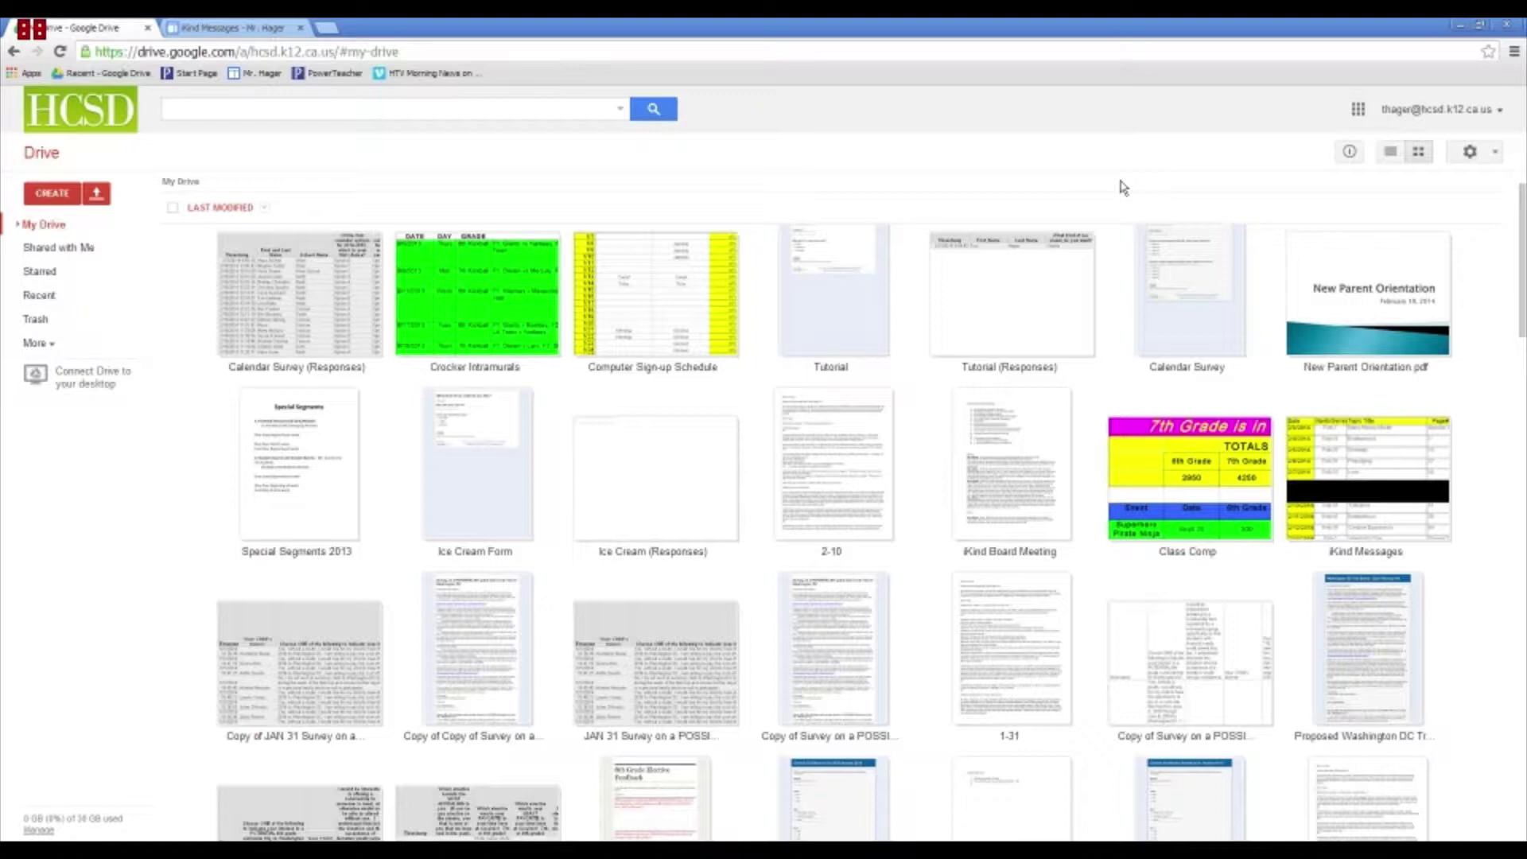
click(1390, 153)
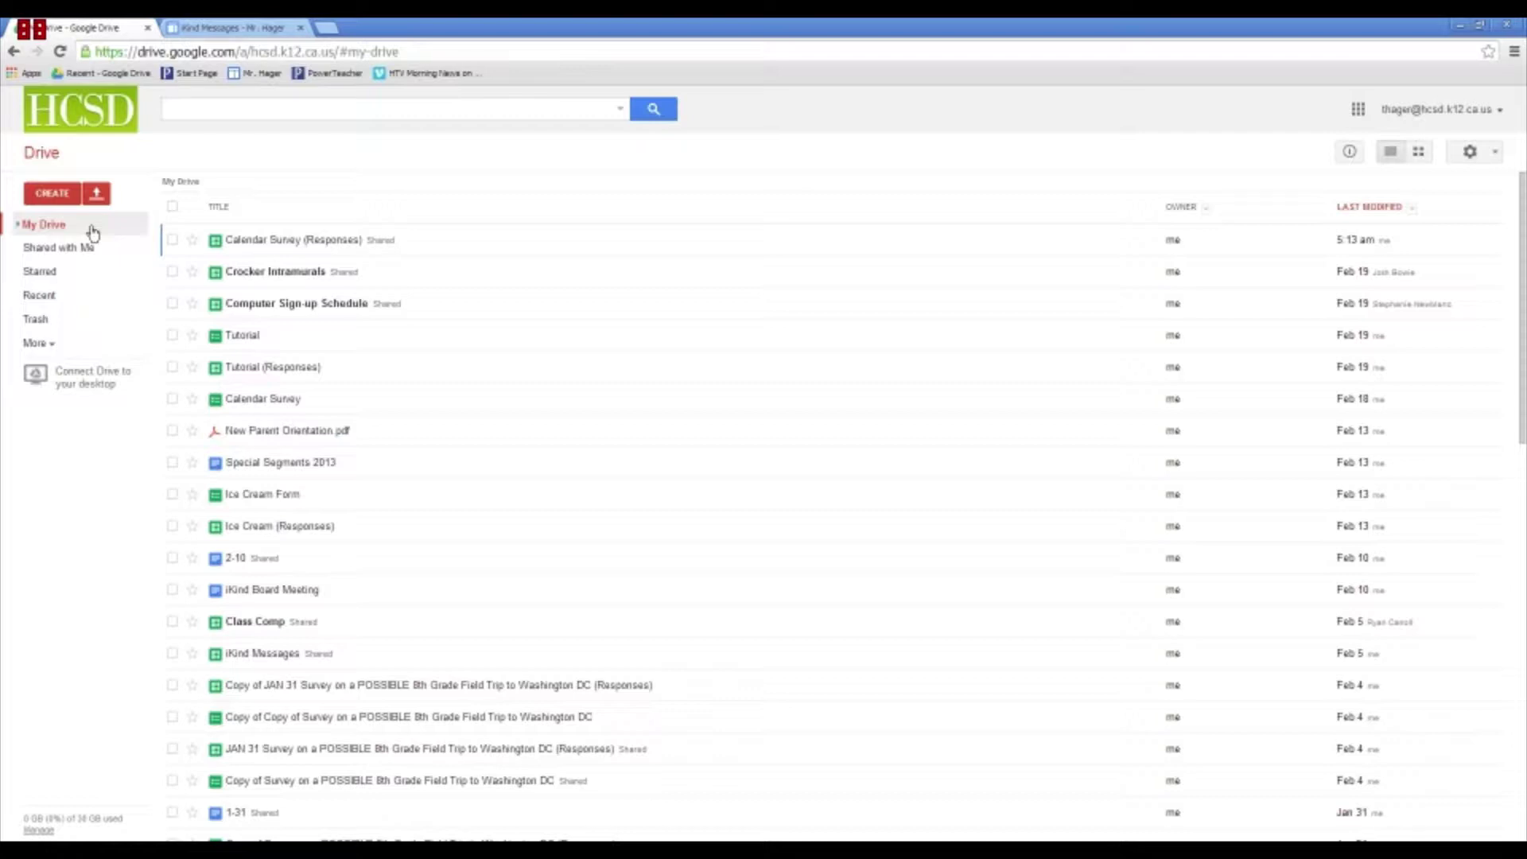
click(52, 194)
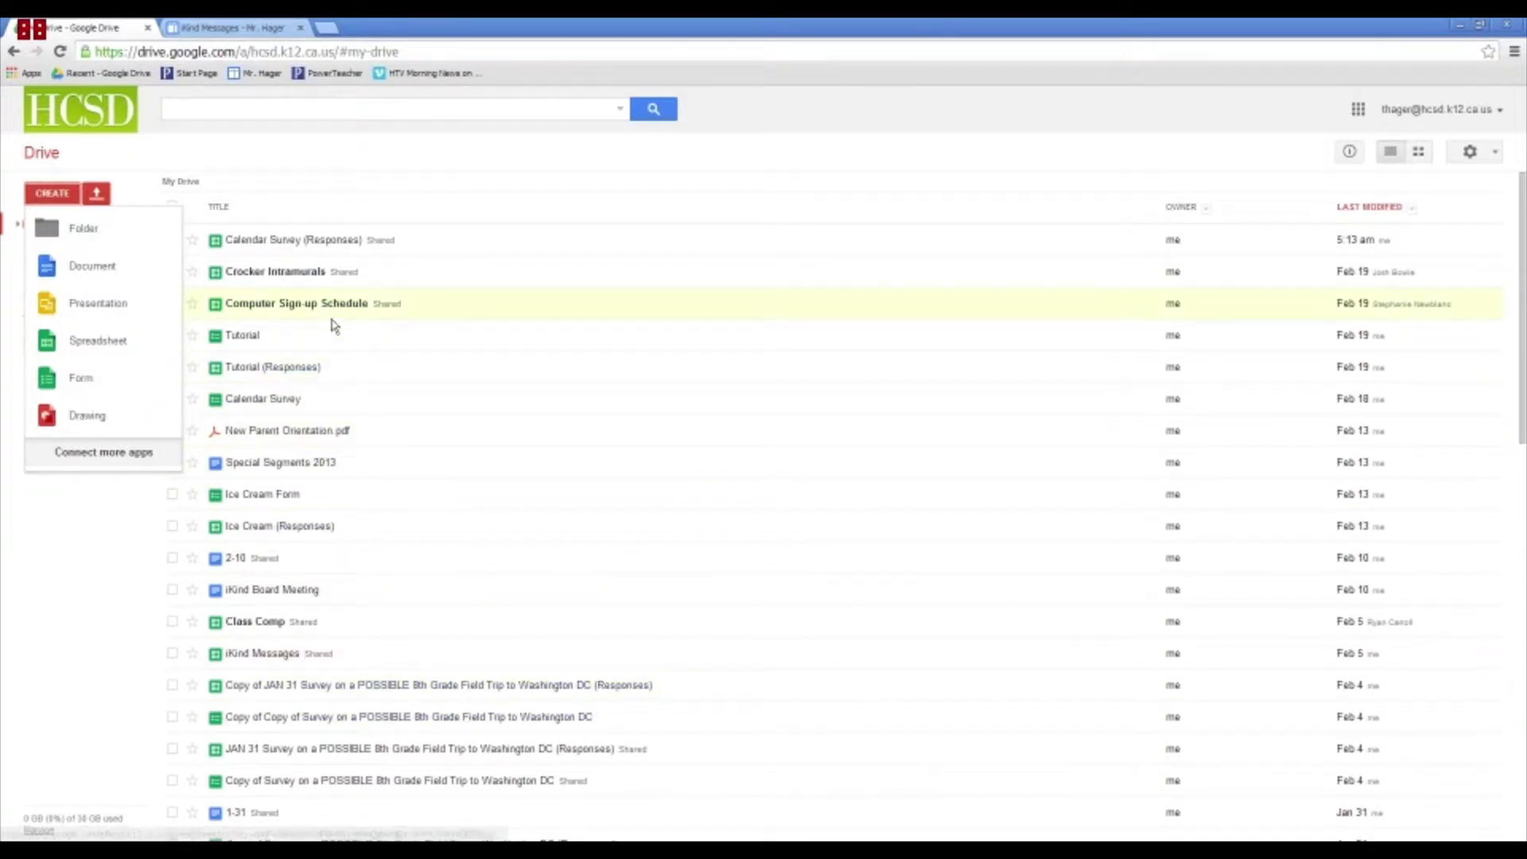
click(329, 163)
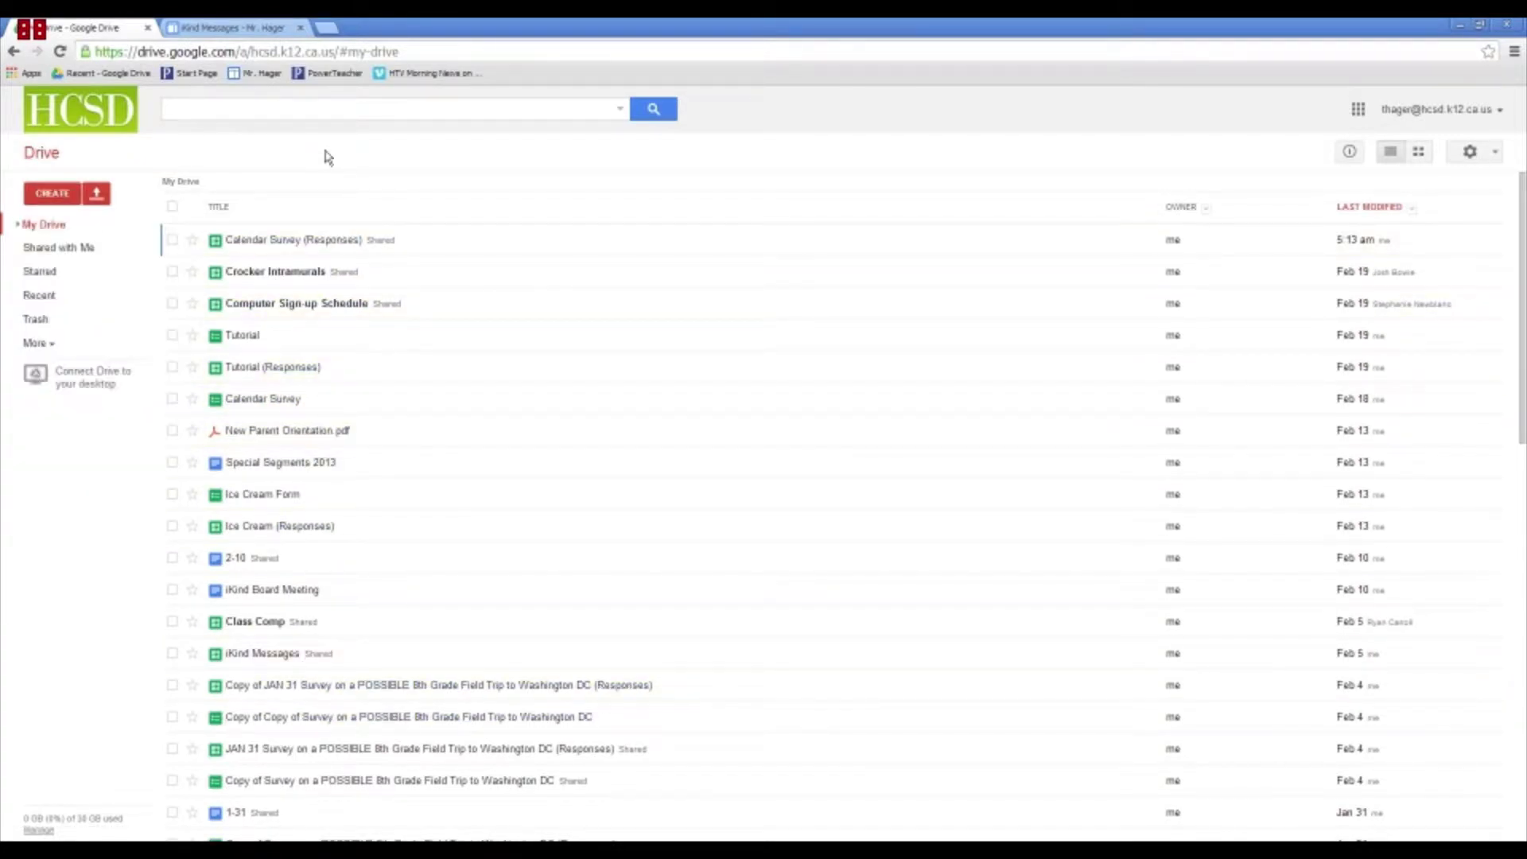
click(334, 110)
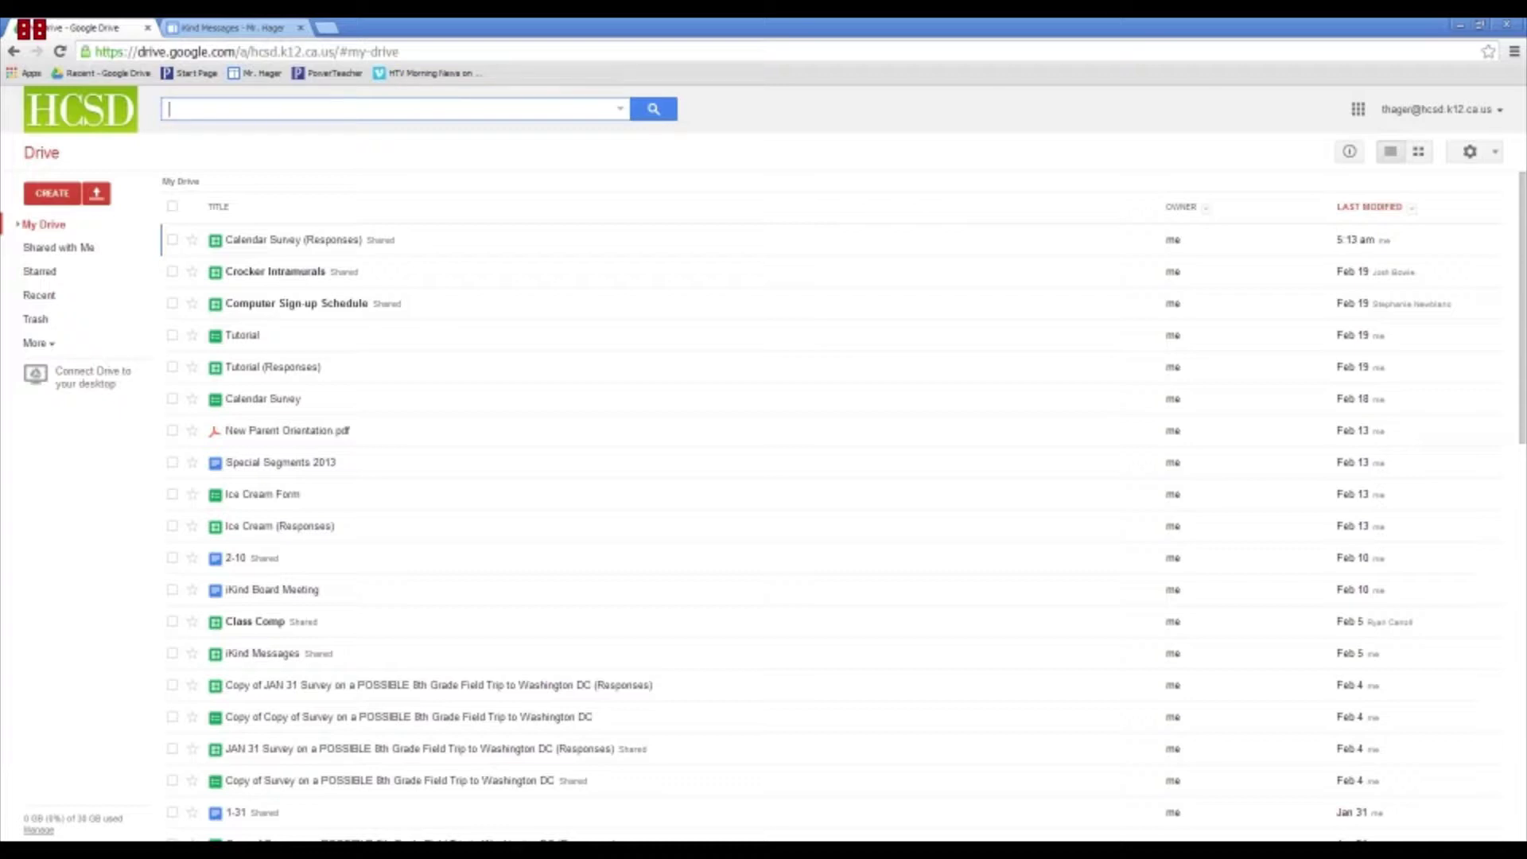
Scroll through the iKind Messages site page and its embedded topics table, then return to Google Drive
click(239, 31)
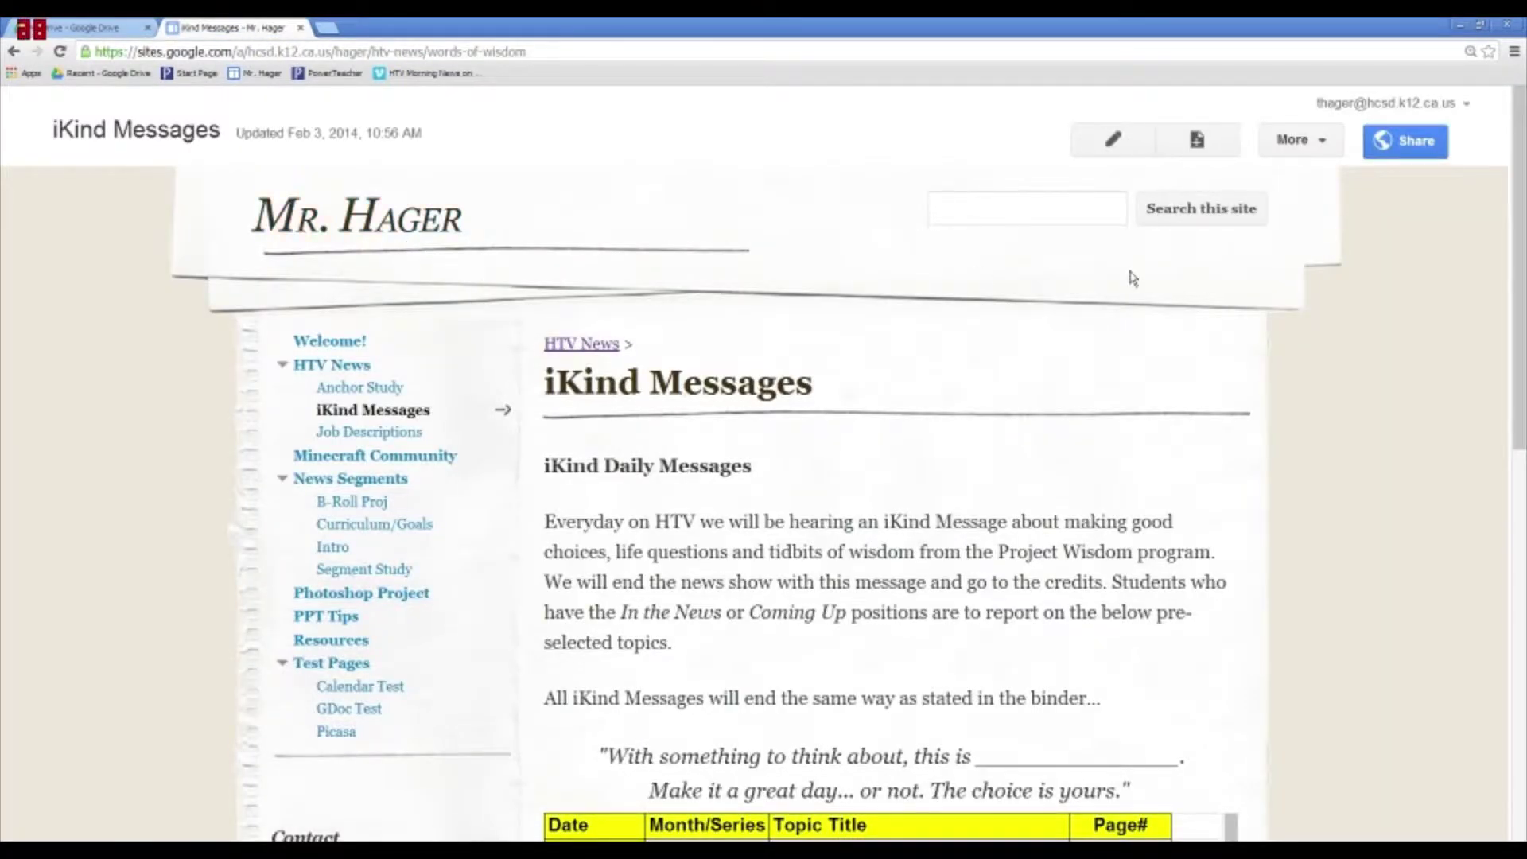
drag(1519, 251, 1522, 374)
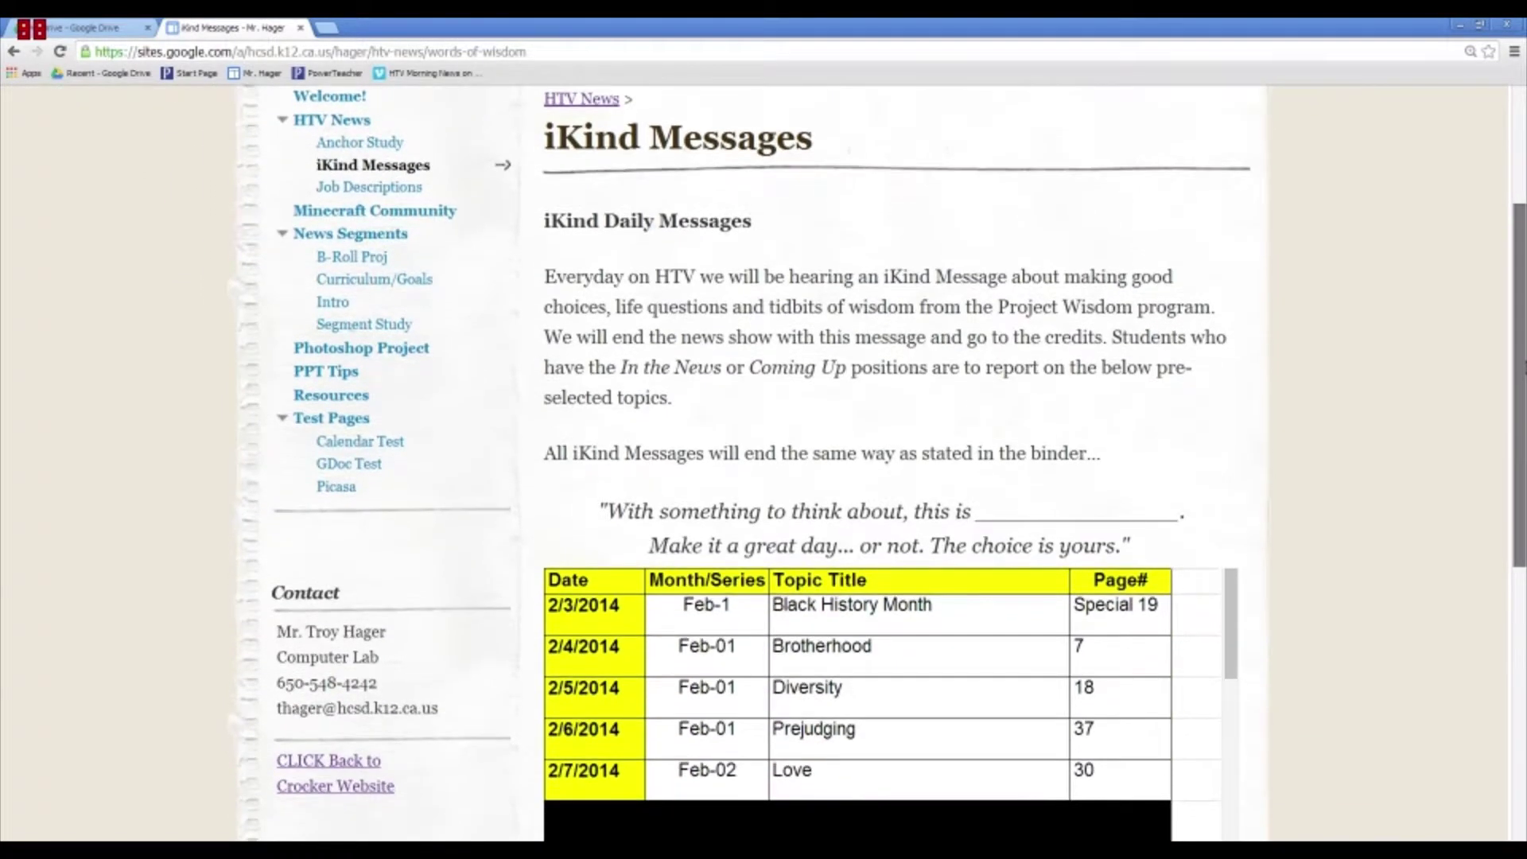
mouse_move(1522, 372)
mouse_down()
mouse_move(1523, 342)
mouse_move(1498, 465)
mouse_up()
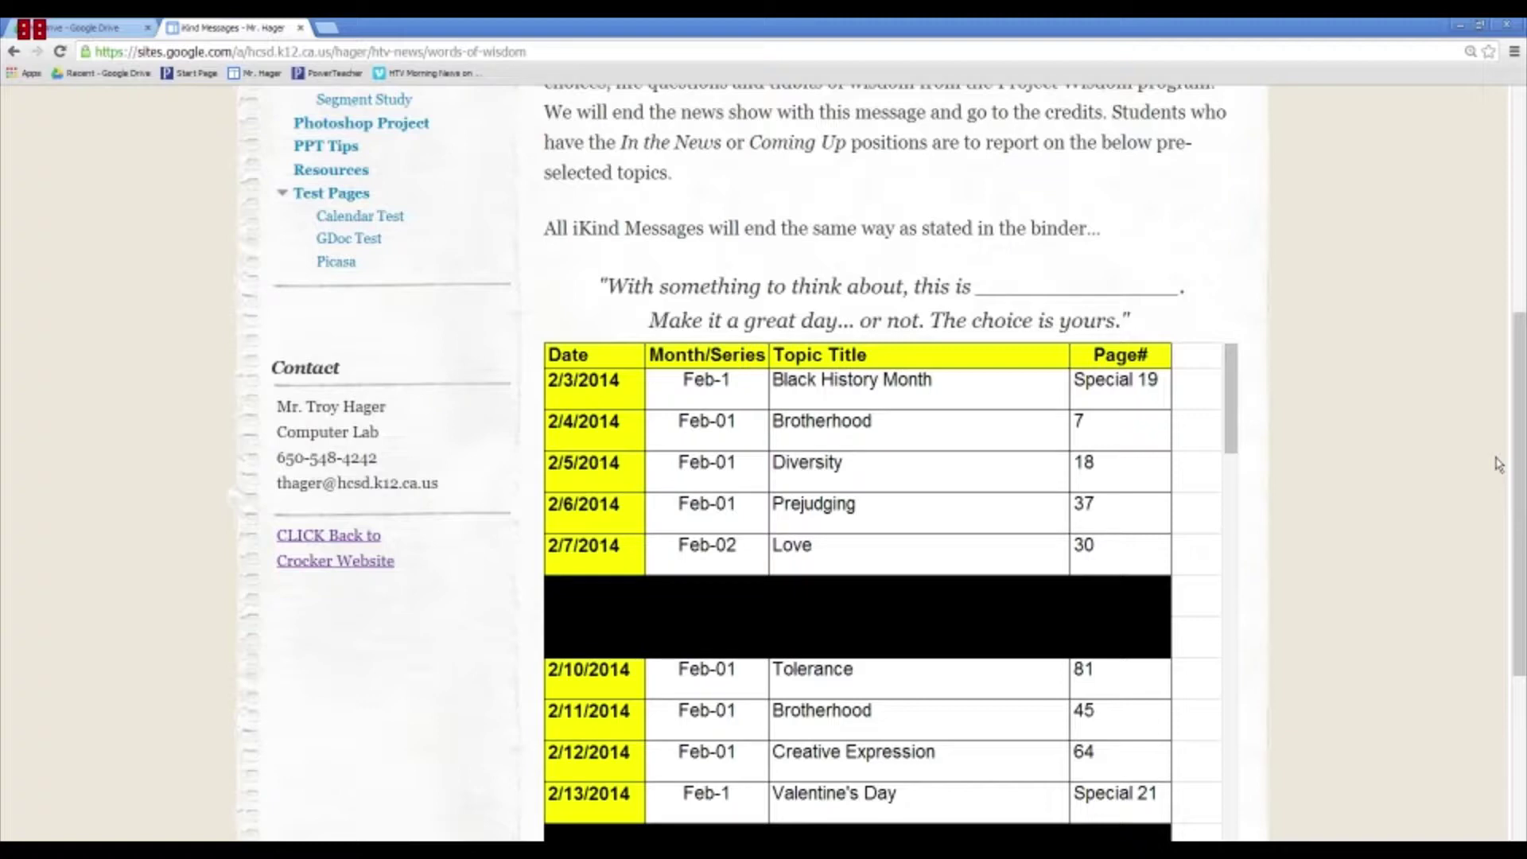
mouse_move(1510, 442)
mouse_down()
mouse_move(1520, 295)
mouse_move(1523, 465)
mouse_up()
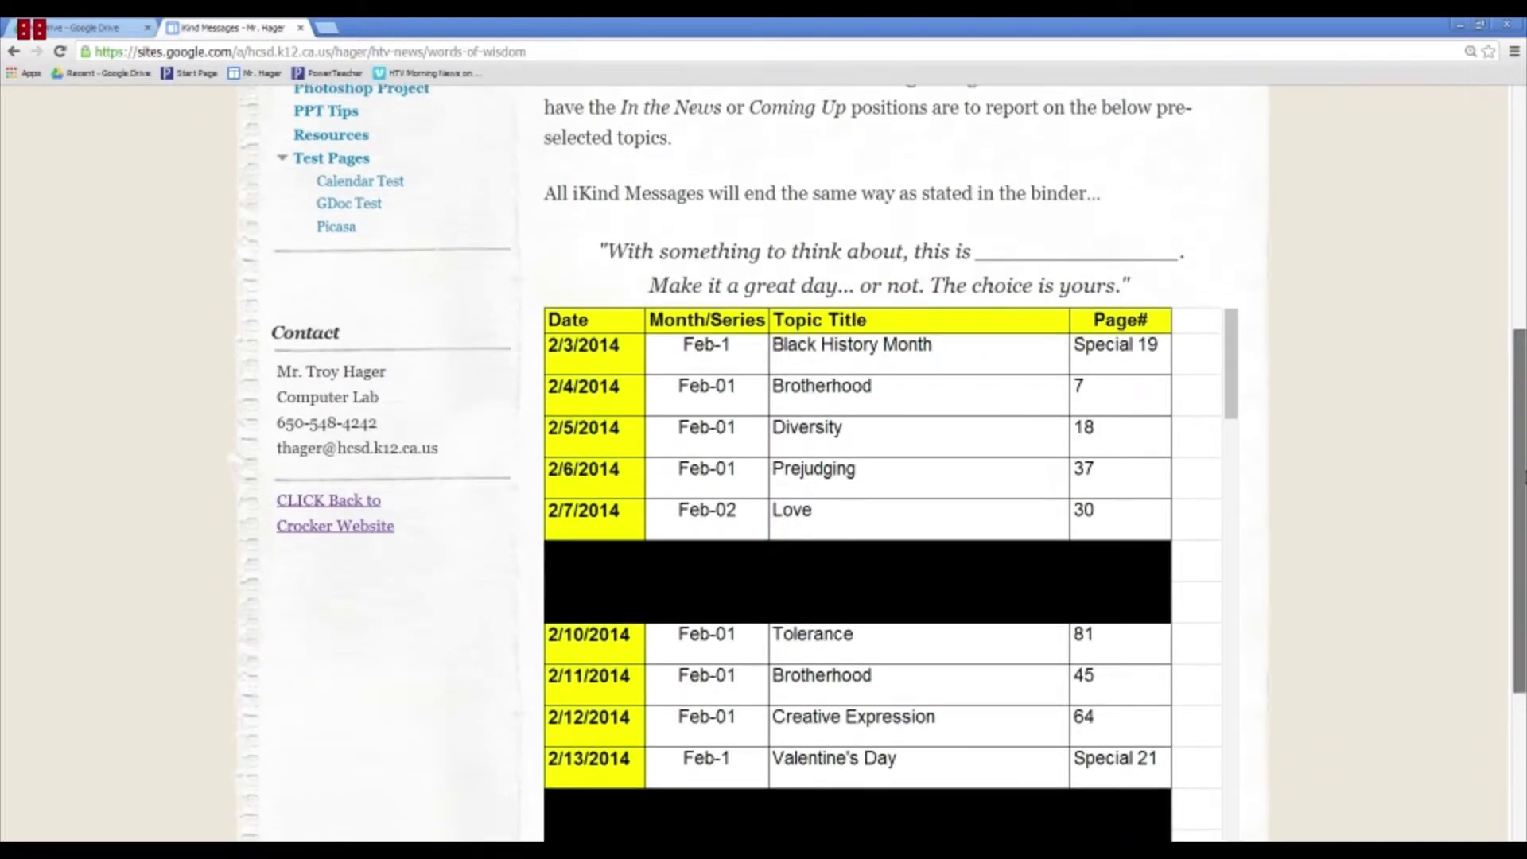
drag(1523, 466, 1523, 497)
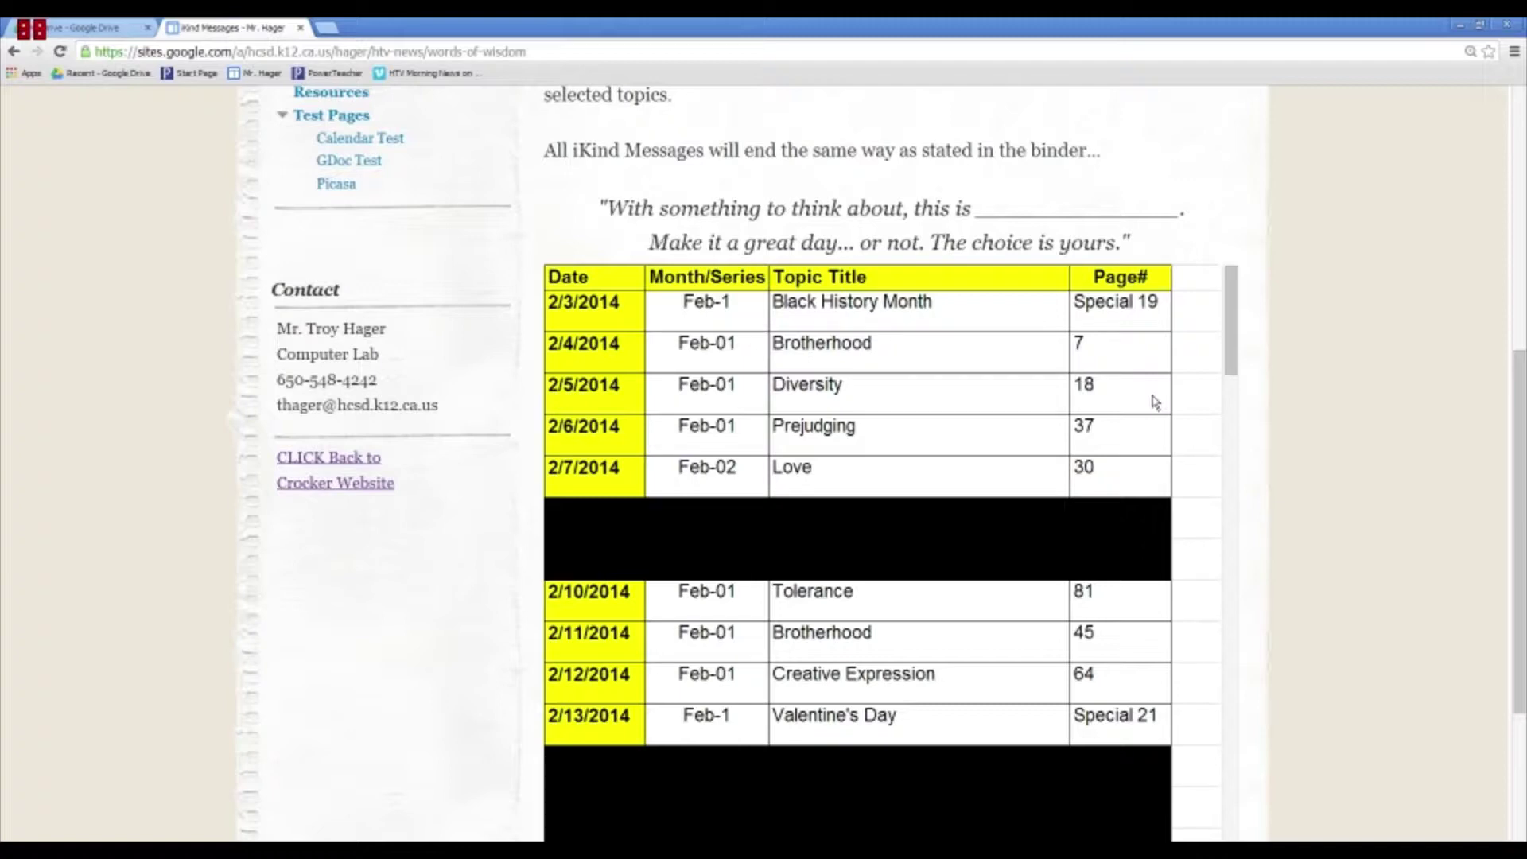
drag(1522, 528, 1523, 264)
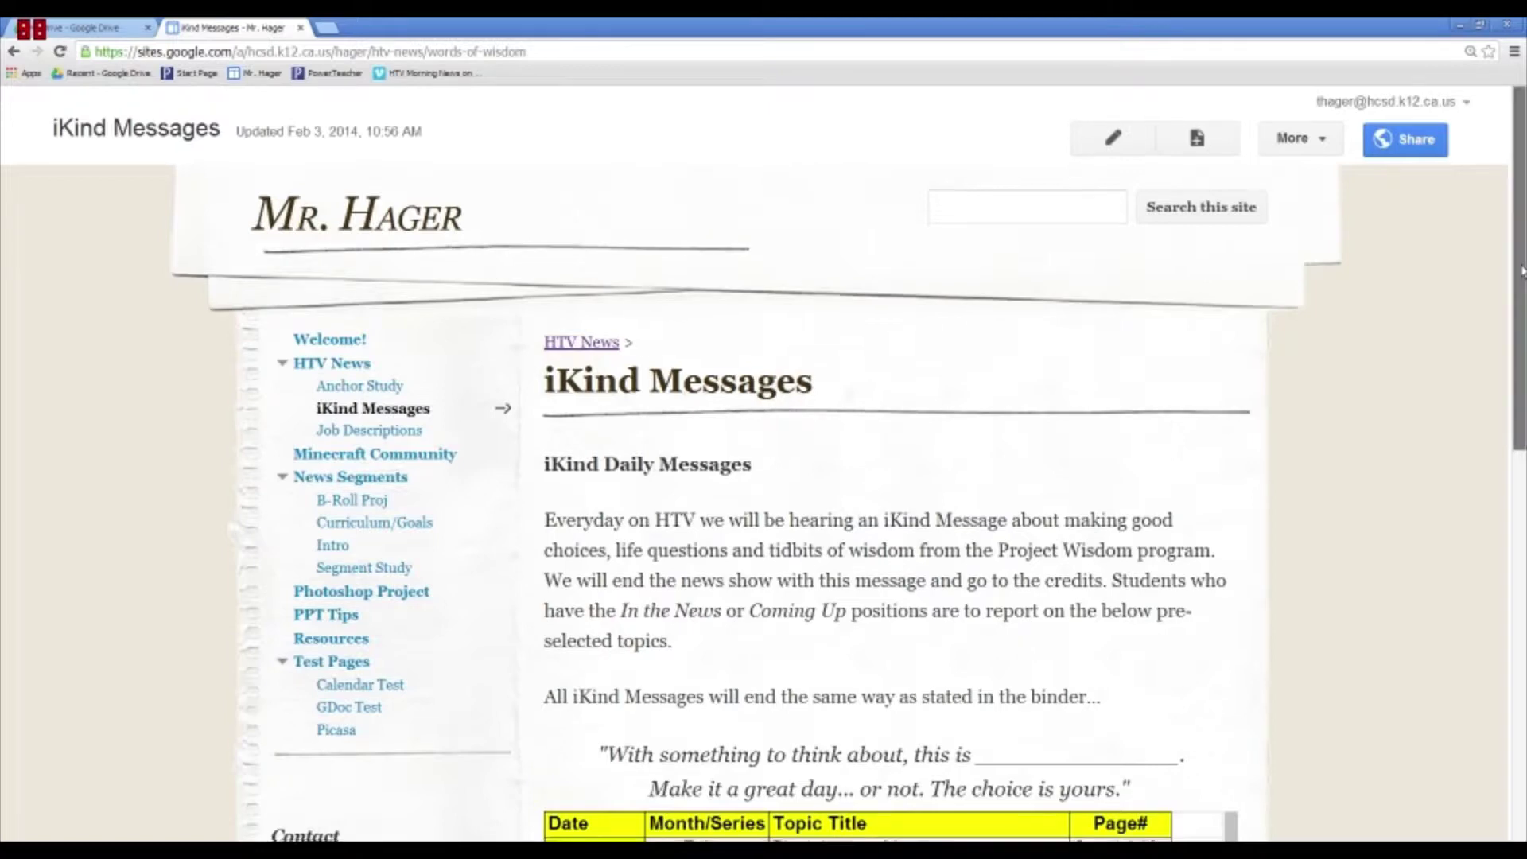
mouse_move(1508, 270)
mouse_down()
mouse_move(1523, 616)
mouse_move(1523, 262)
mouse_up()
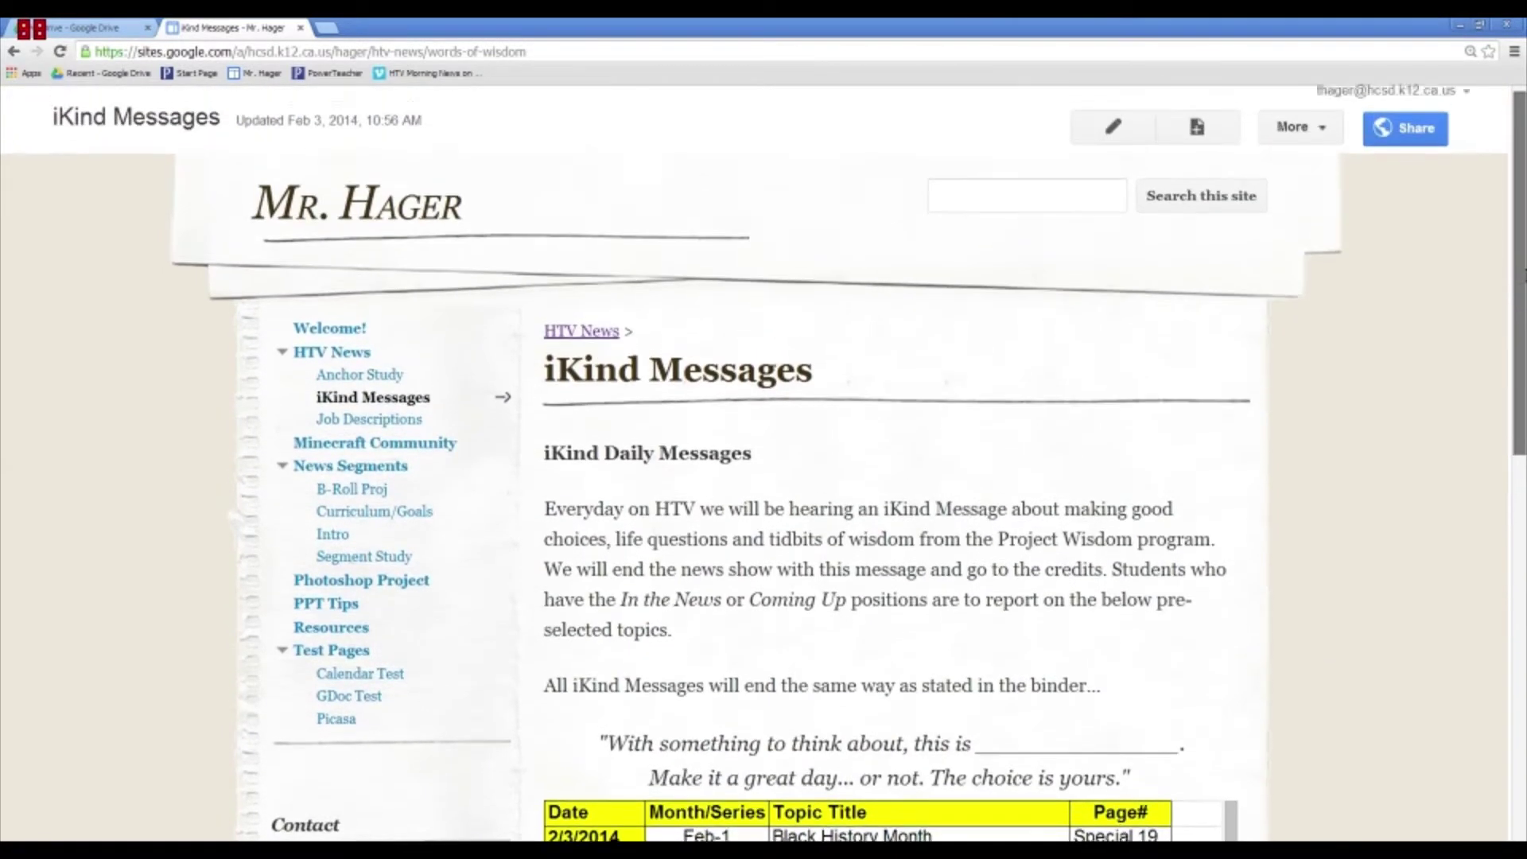
click(108, 30)
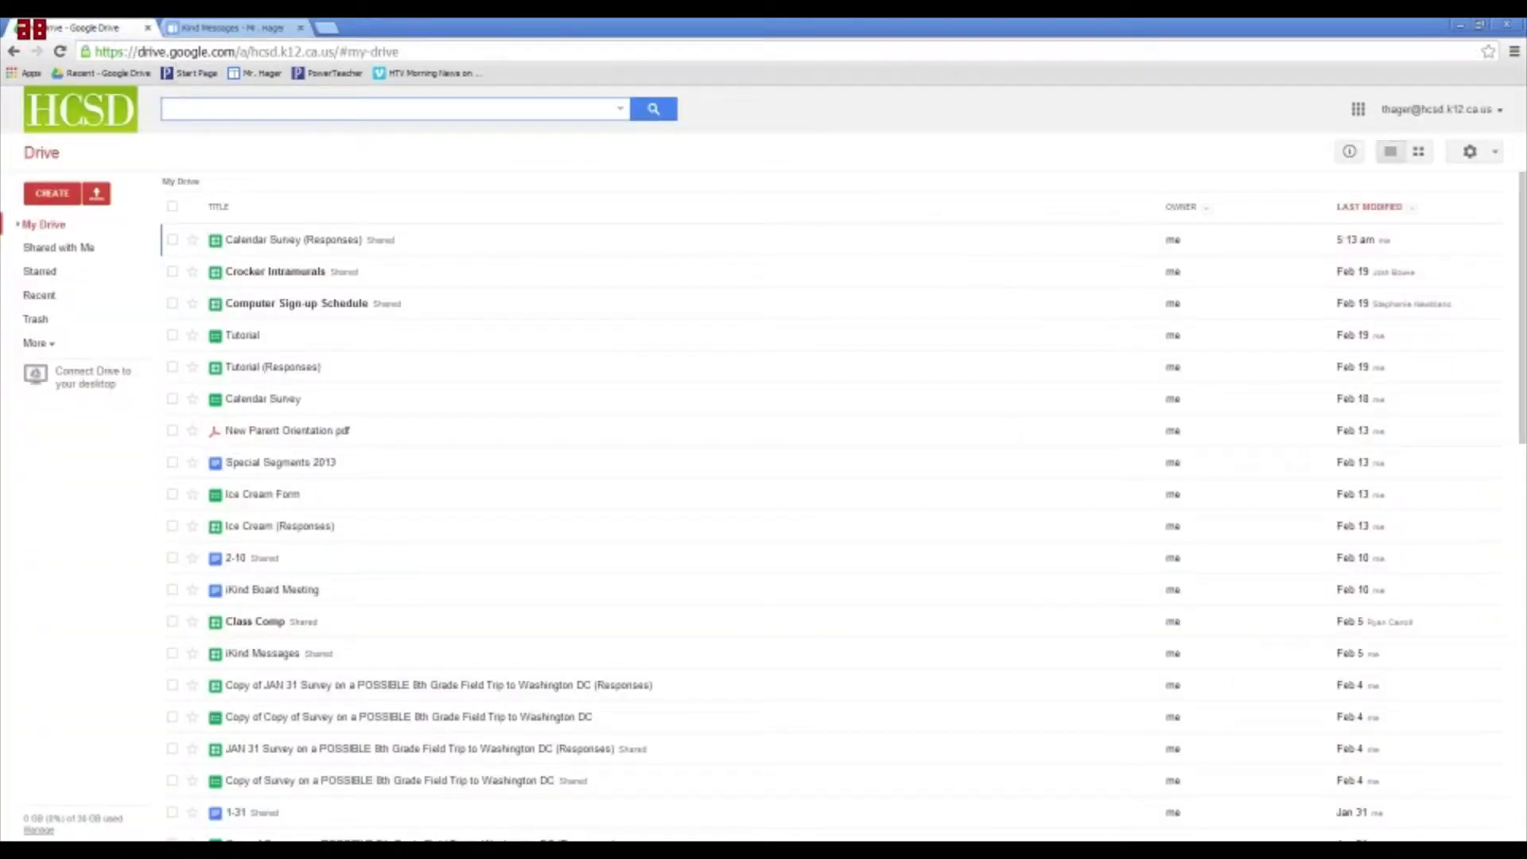
Search Drive for 'ikind' and open the iKind Messages spreadsheet
text(ikind)
click(188, 184)
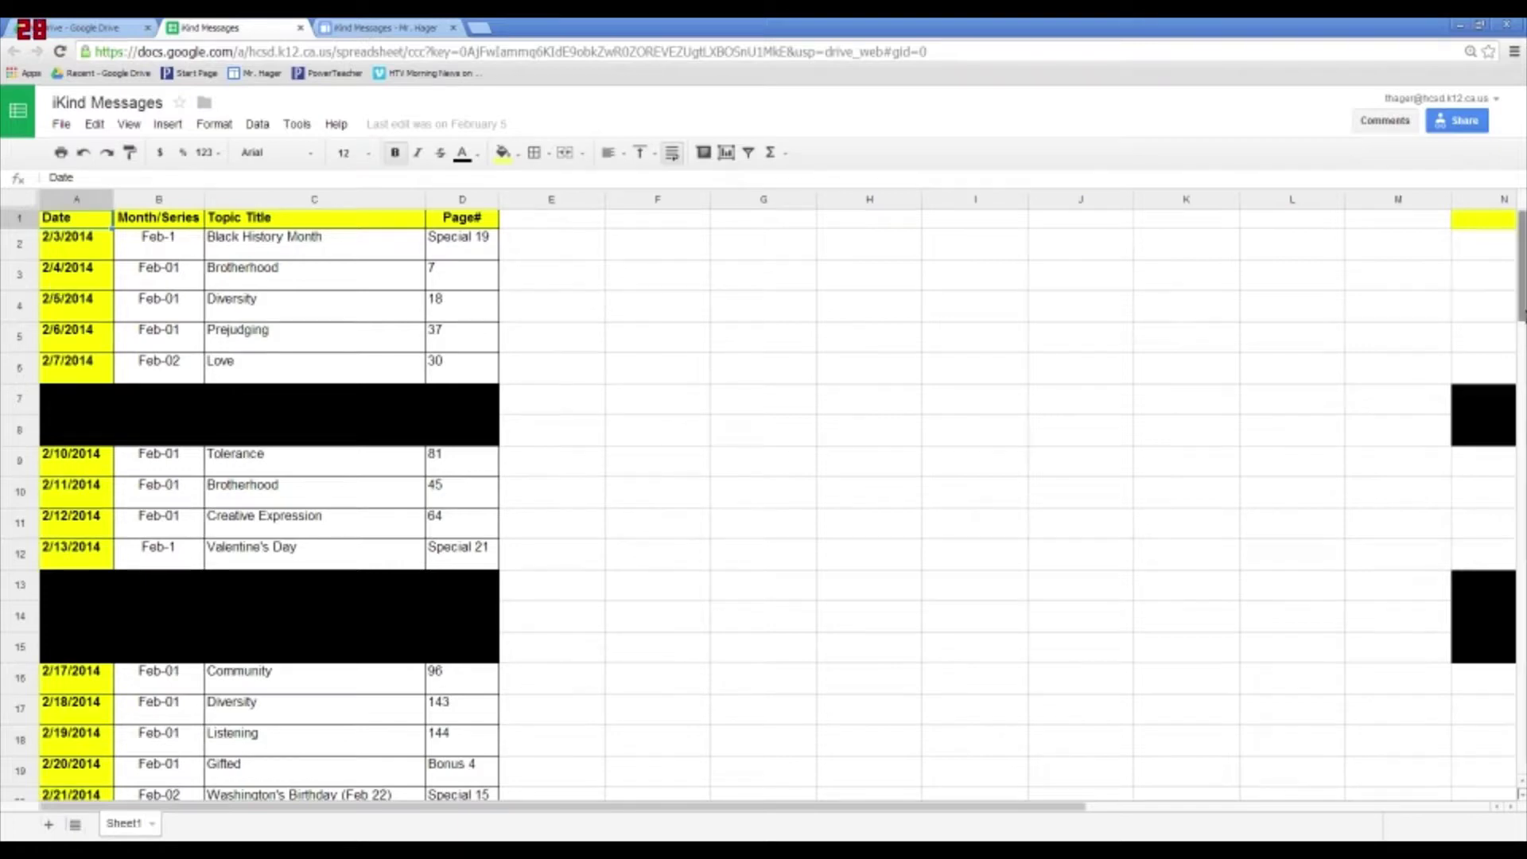
Glance over the February 2014 topics in the sheet, then switch back to the iKind Messages site tab
scroll(1520, 263, down, 2)
scroll(1520, 262, up, 2)
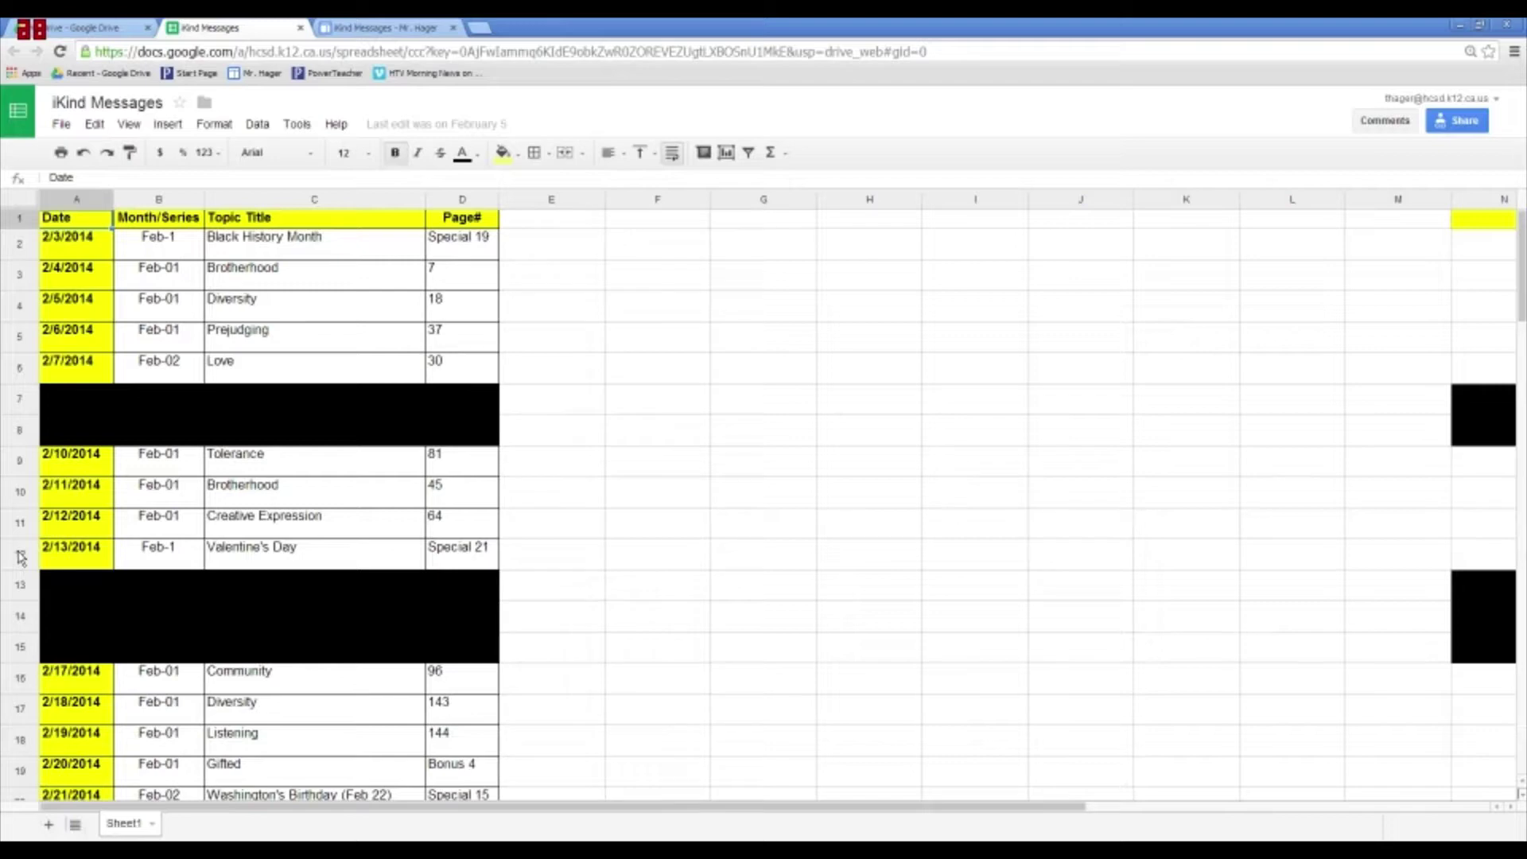
click(367, 30)
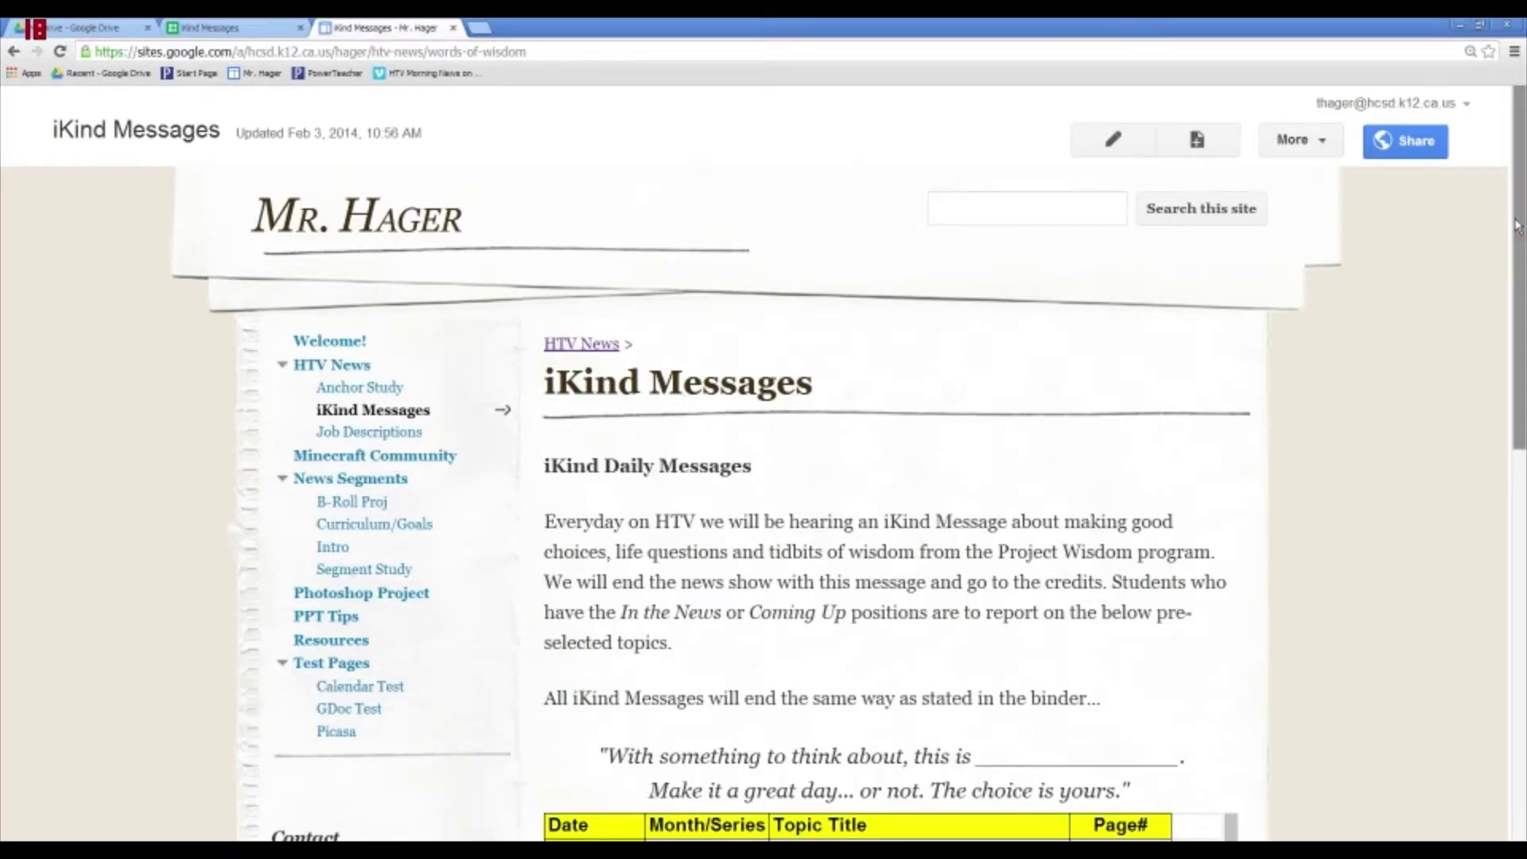
Go to the GDoc Test page under Test Pages and put it into edit mode with the Insert menu showing
scroll(1520, 247, down, 1)
mouse_move(1520, 247)
mouse_down()
mouse_move(1522, 476)
mouse_move(1521, 207)
mouse_up()
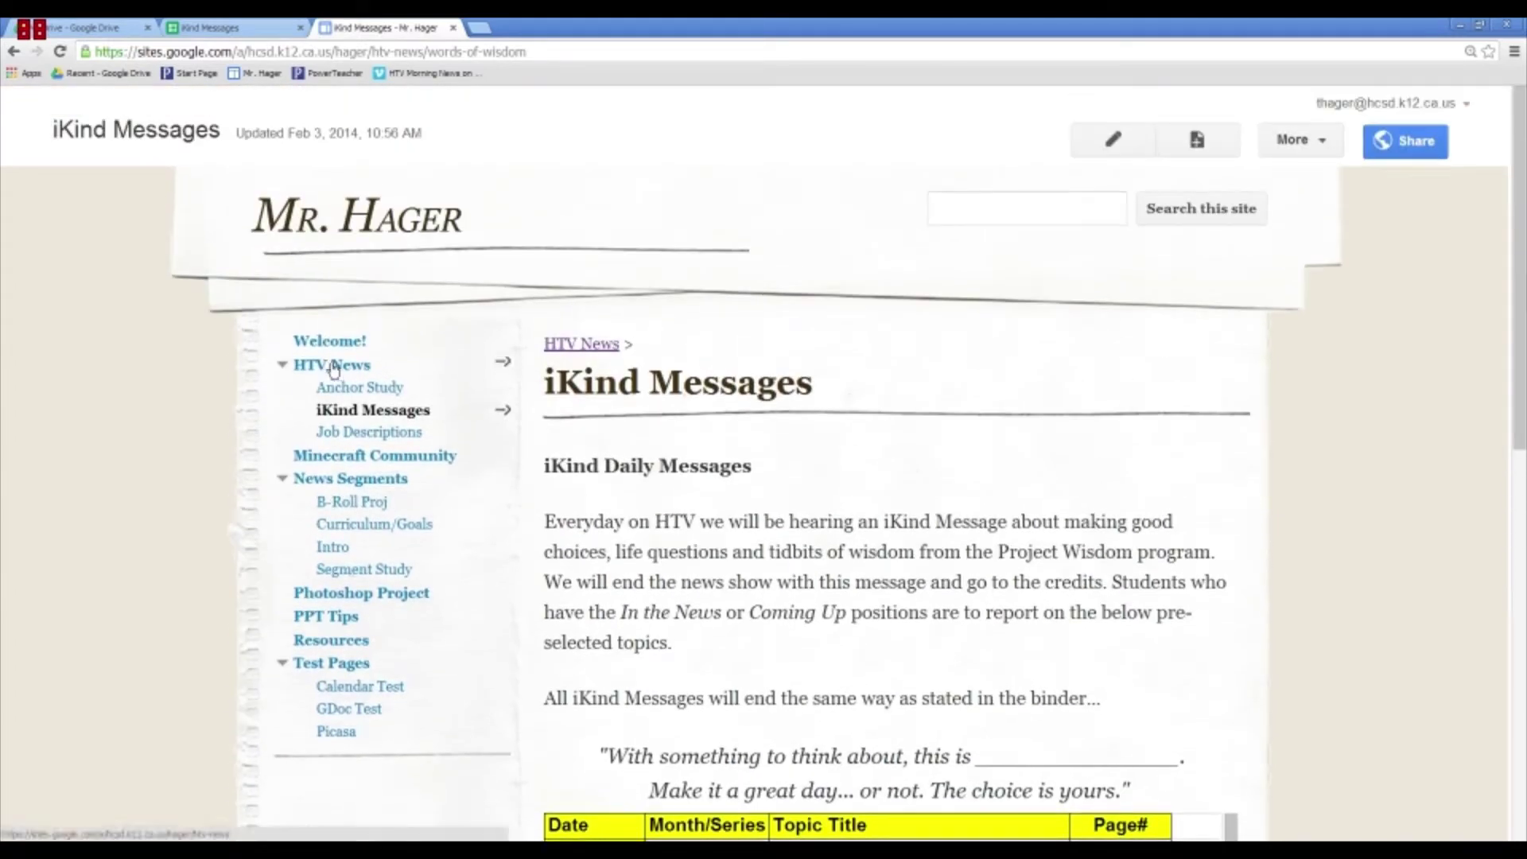
click(348, 706)
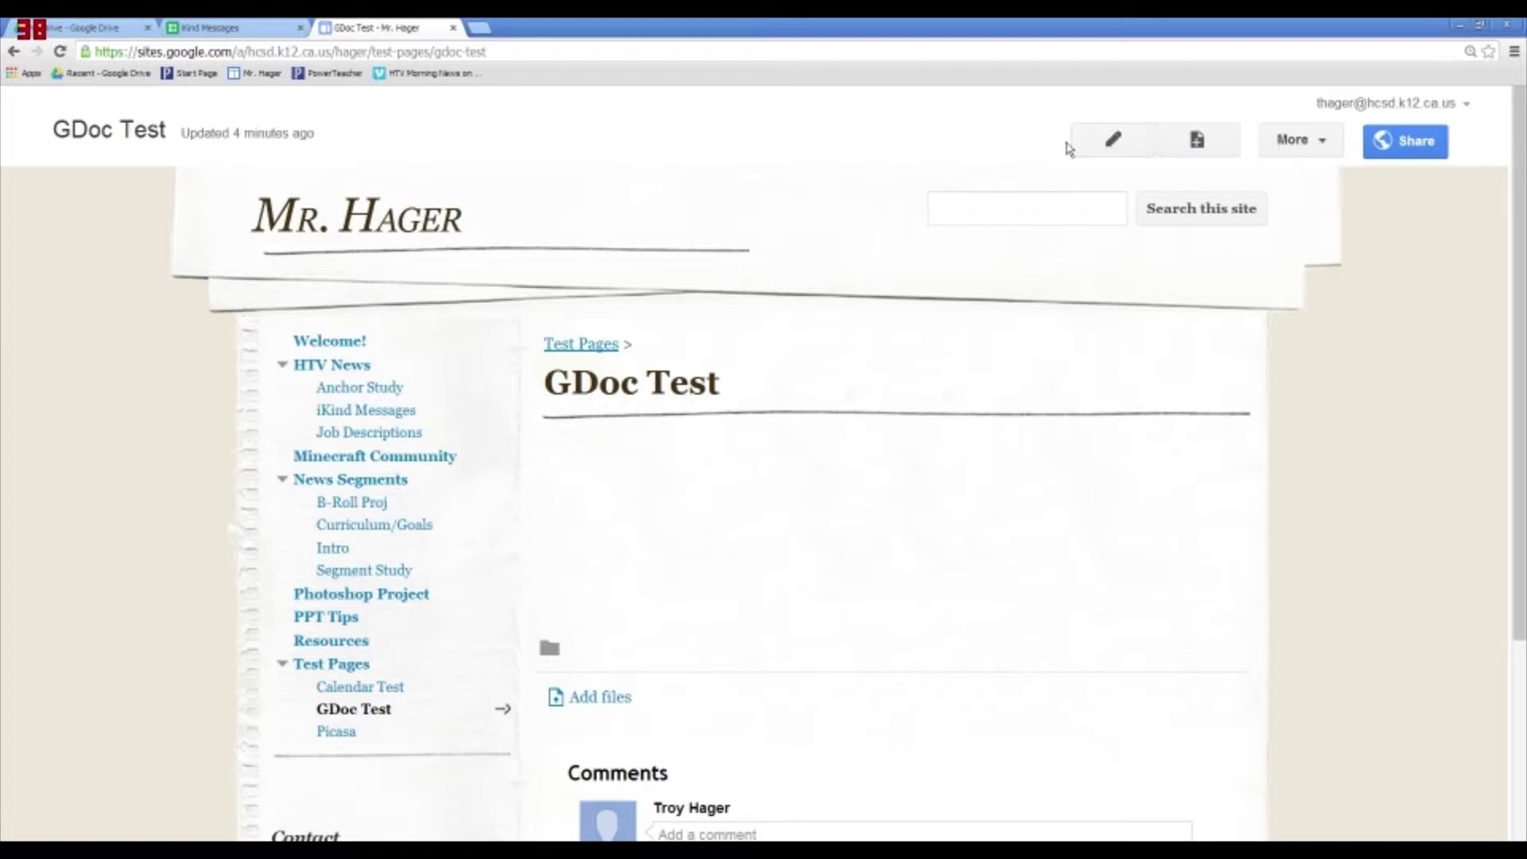
click(1113, 143)
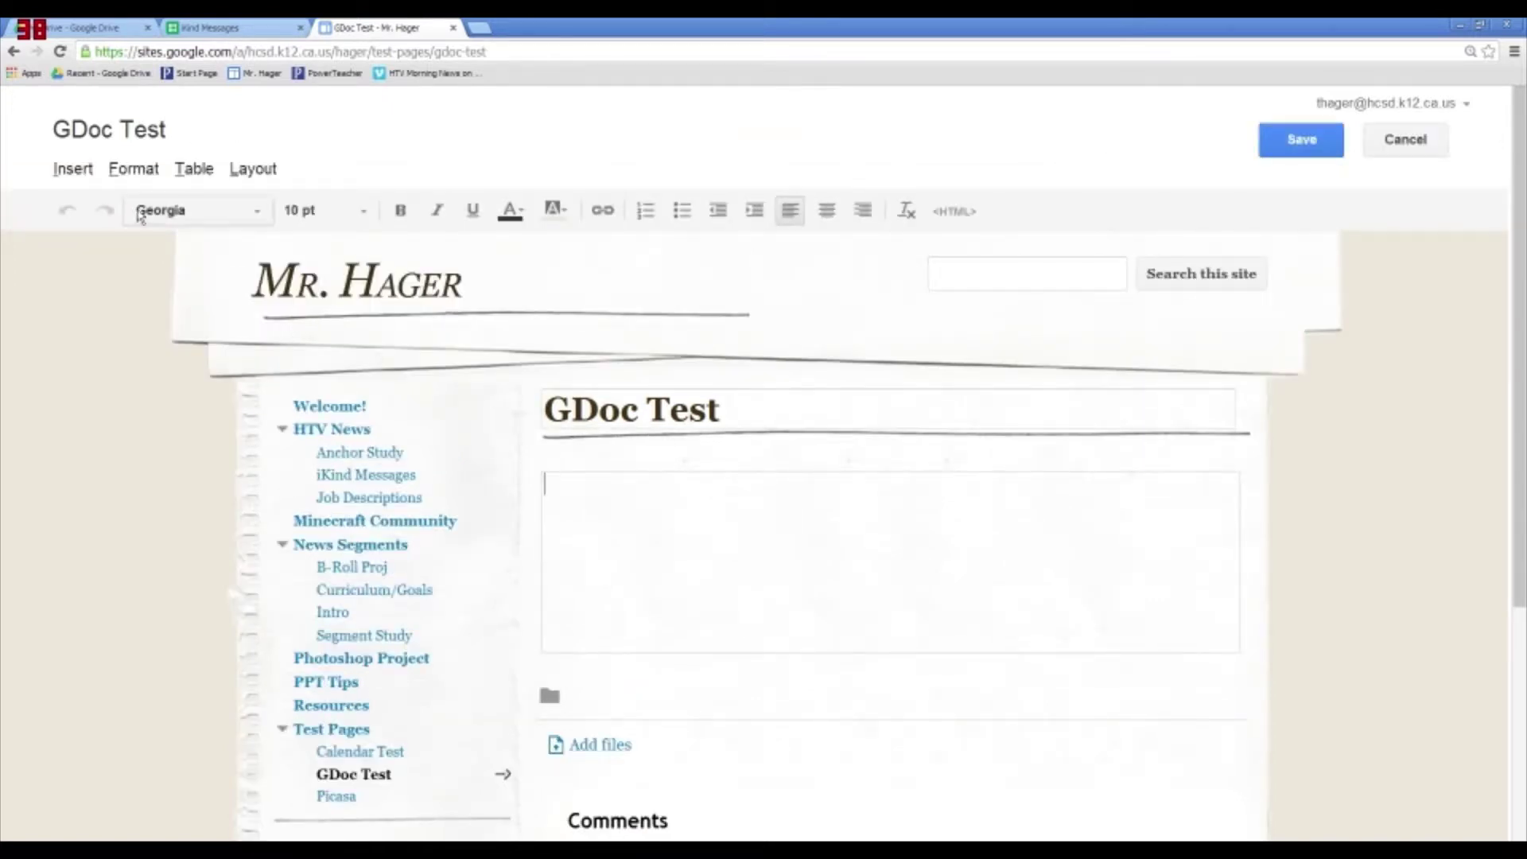
click(77, 177)
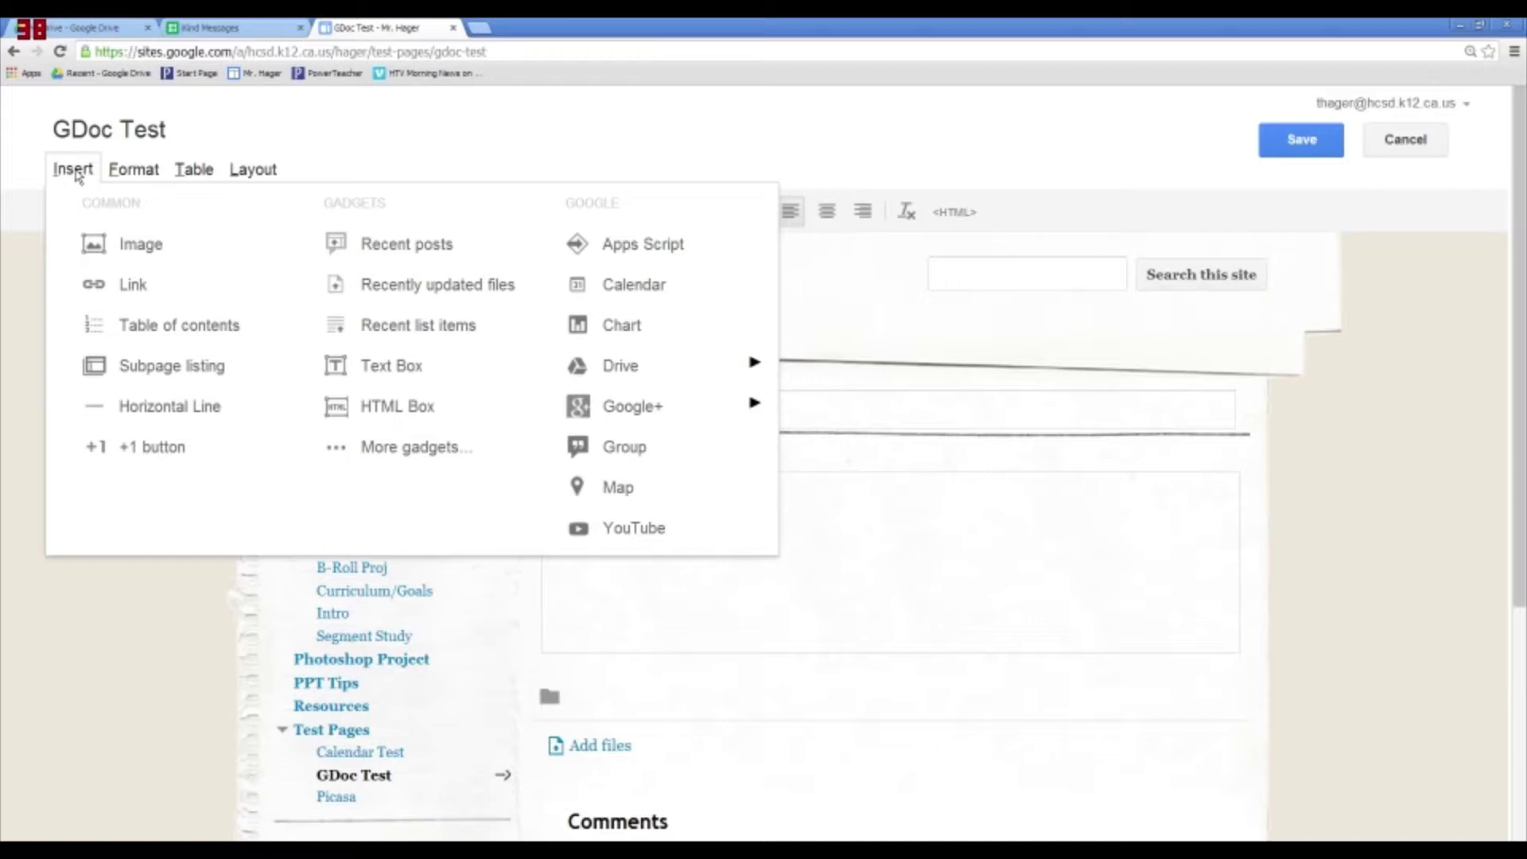
mouse_move(620, 365)
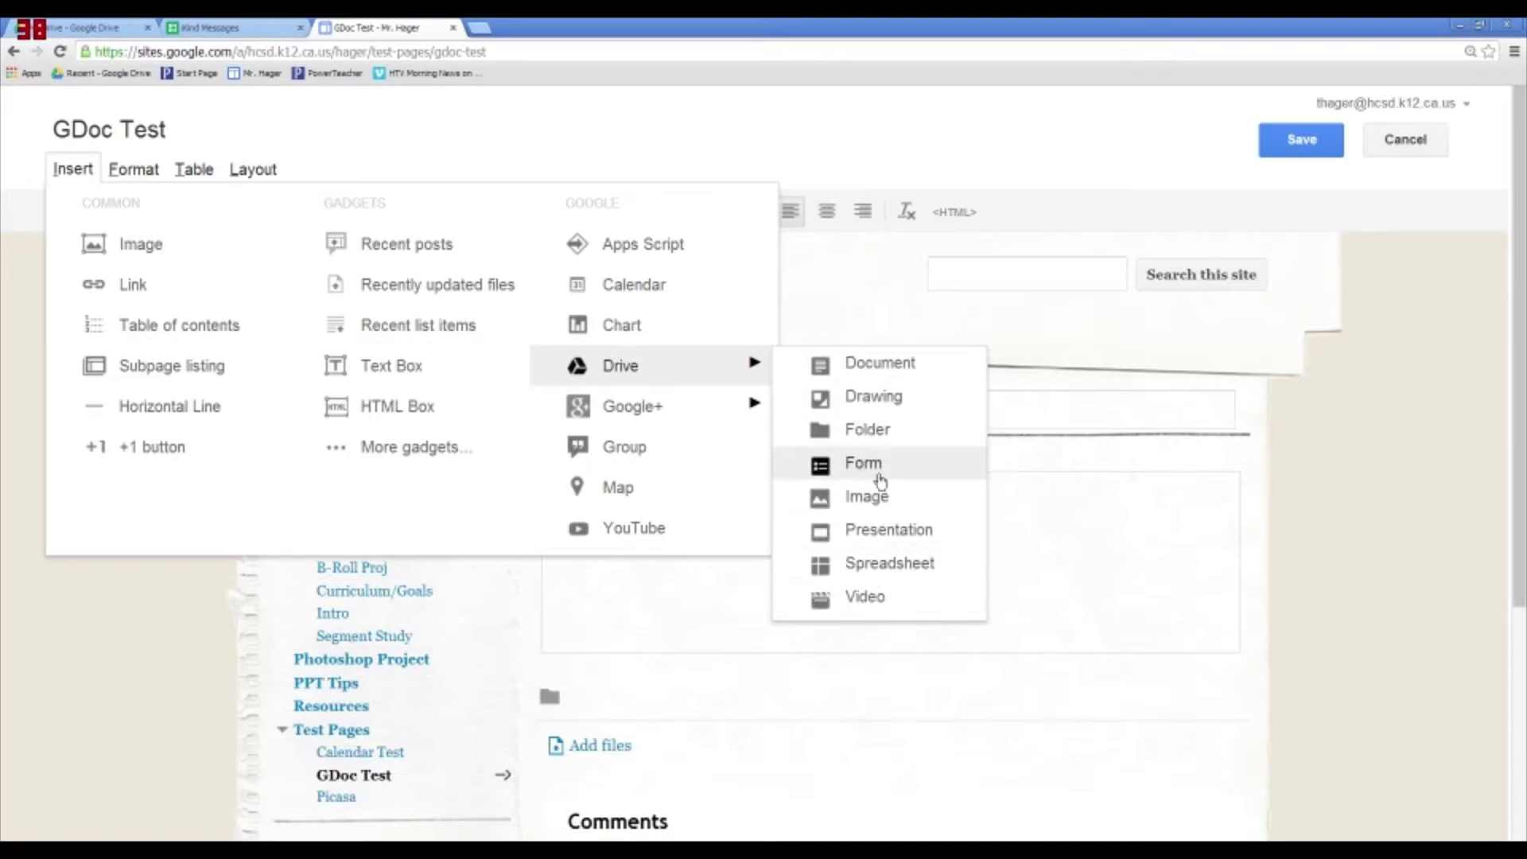
Choose Spreadsheet from the Drive items and select the iKind Messages spreadsheet to embed
click(885, 567)
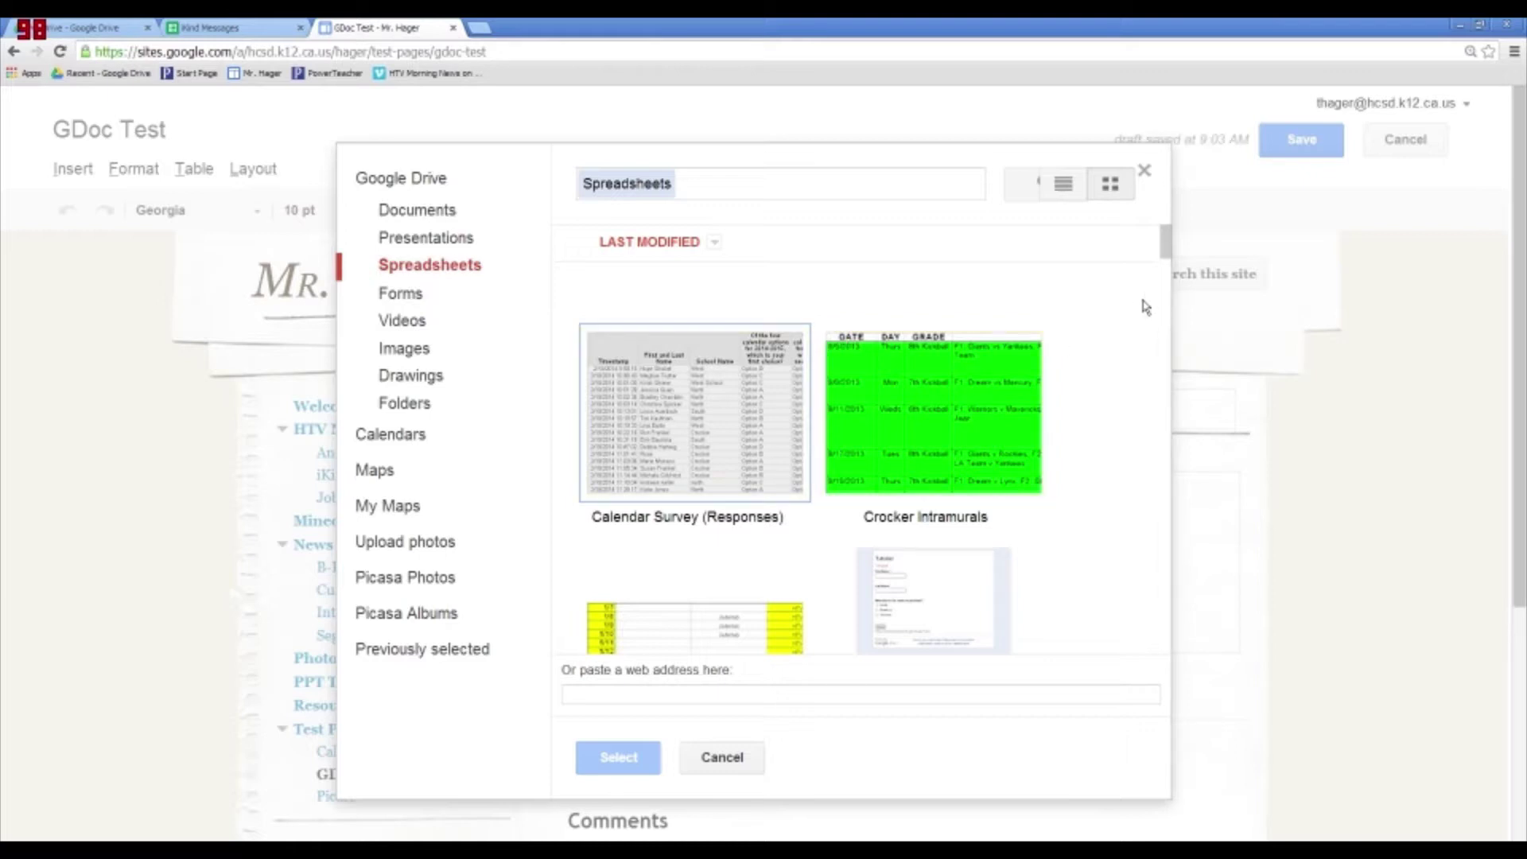
scroll(1166, 278, down, 3)
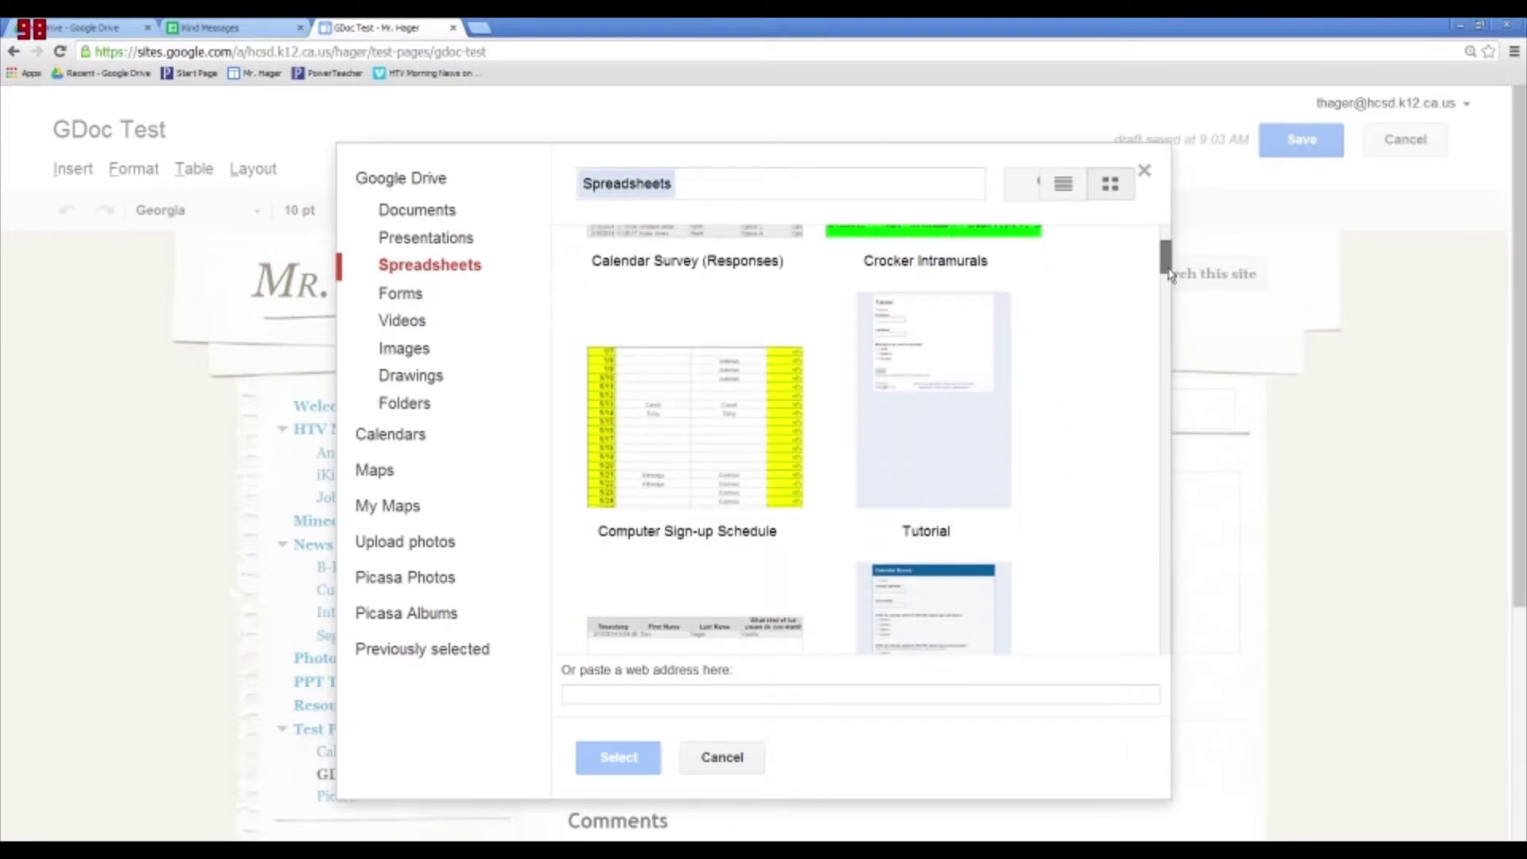
mouse_move(1167, 273)
mouse_down()
mouse_move(1162, 257)
mouse_move(1166, 322)
mouse_up()
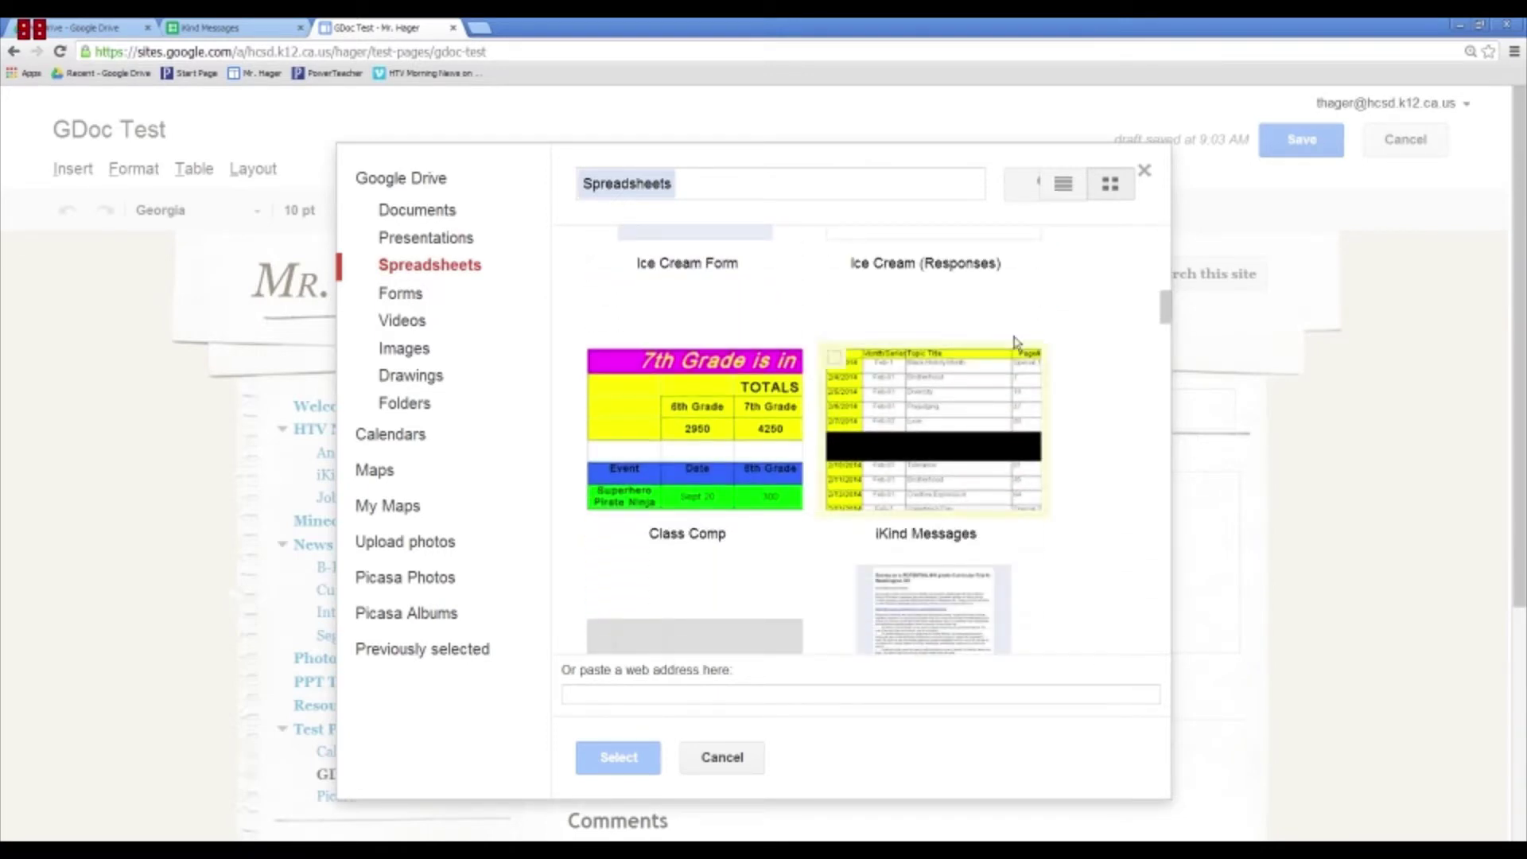
click(942, 405)
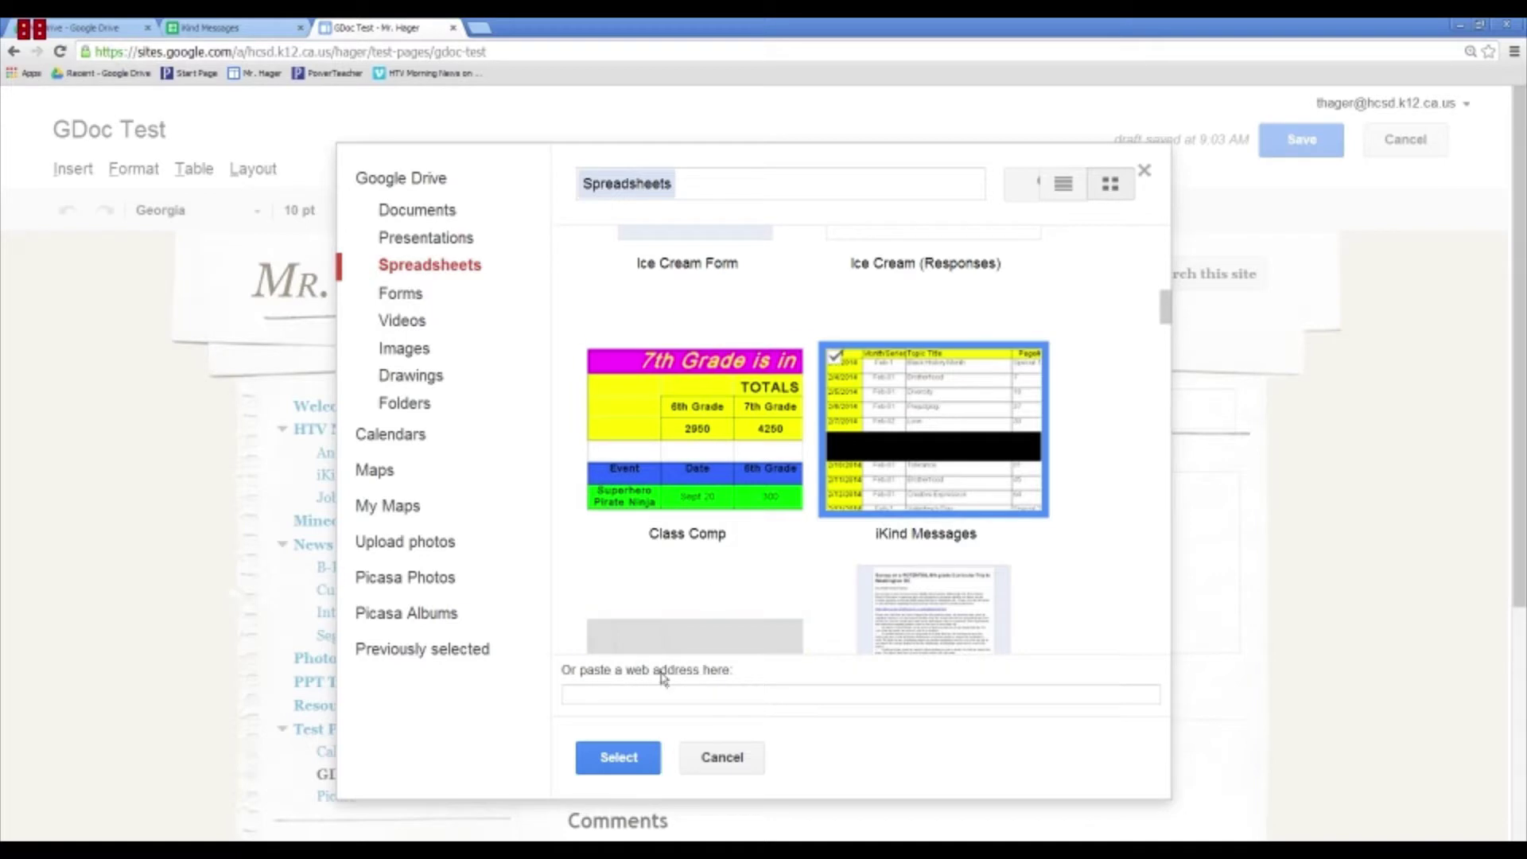
click(610, 760)
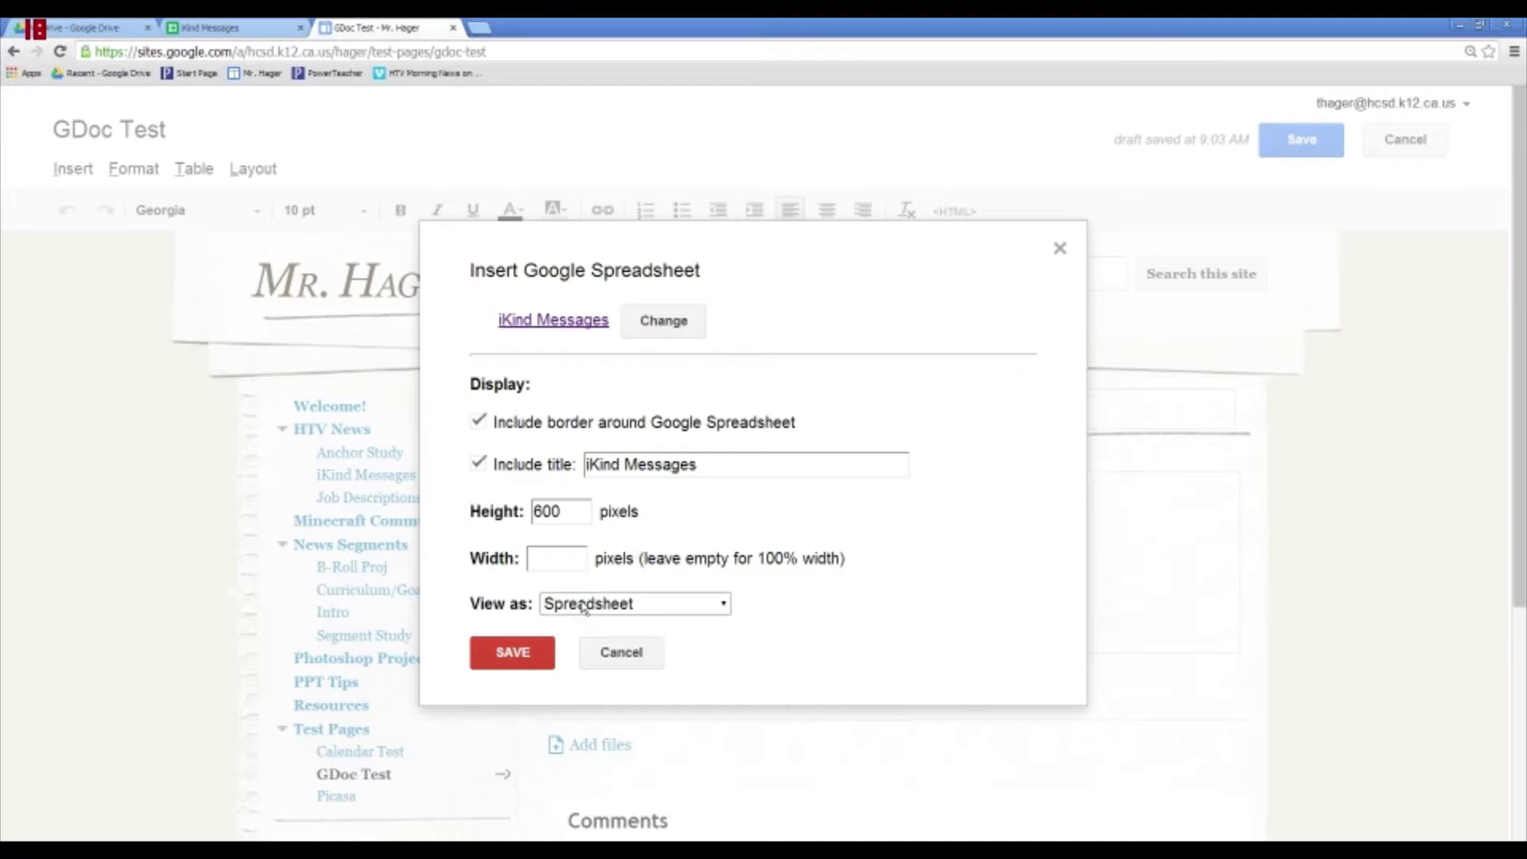
Insert iKind Messages with border and title included and 600-pixel height
click(524, 660)
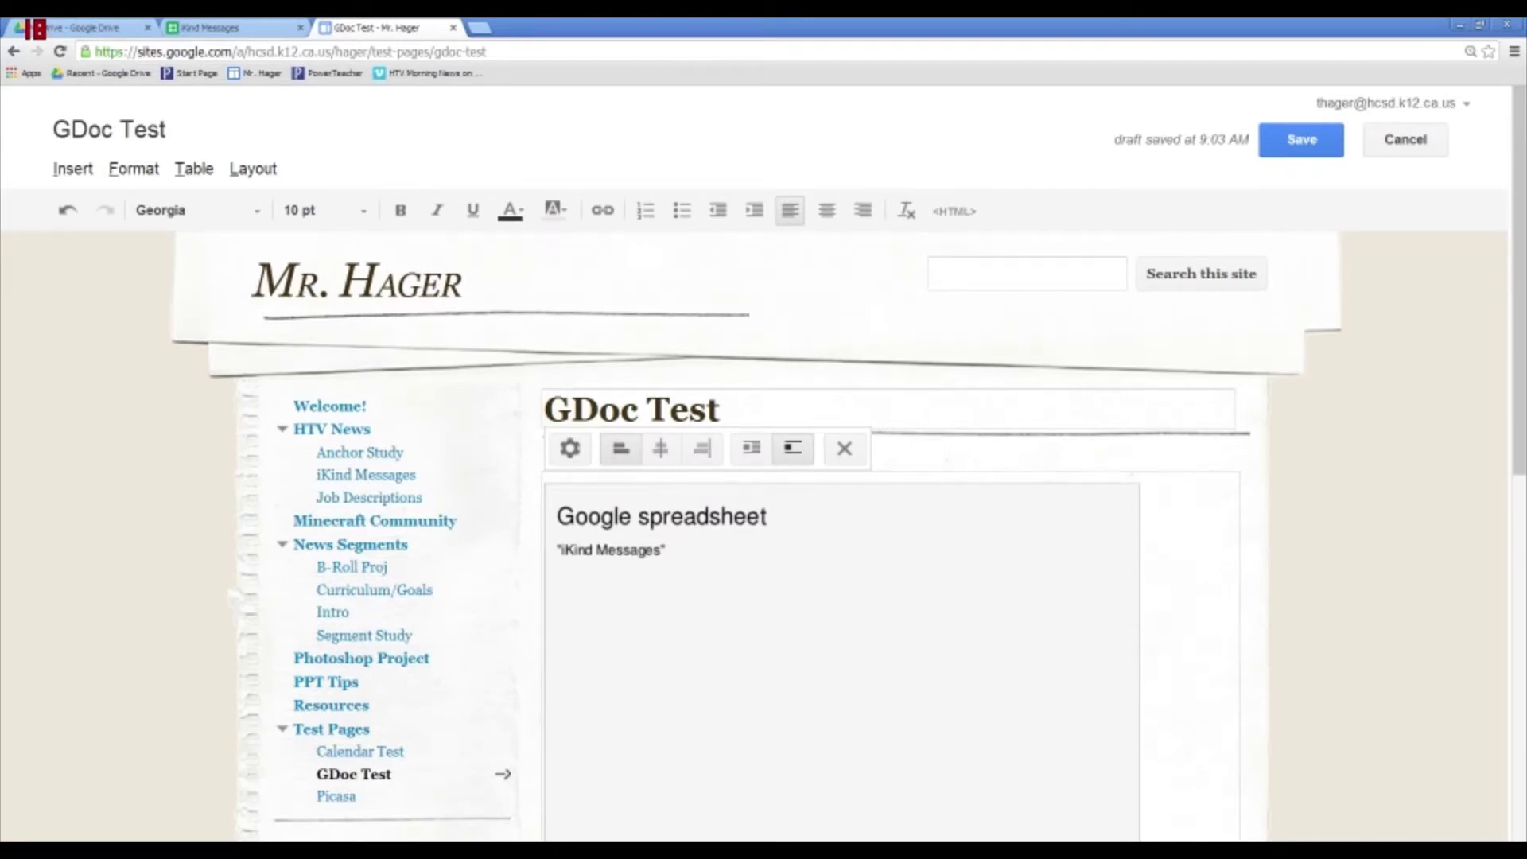
Scroll to the embedded iKind Messages gadget and select it to bring up its toolbar
mouse_move(1516, 386)
mouse_down()
mouse_move(1515, 481)
mouse_move(1521, 450)
mouse_up()
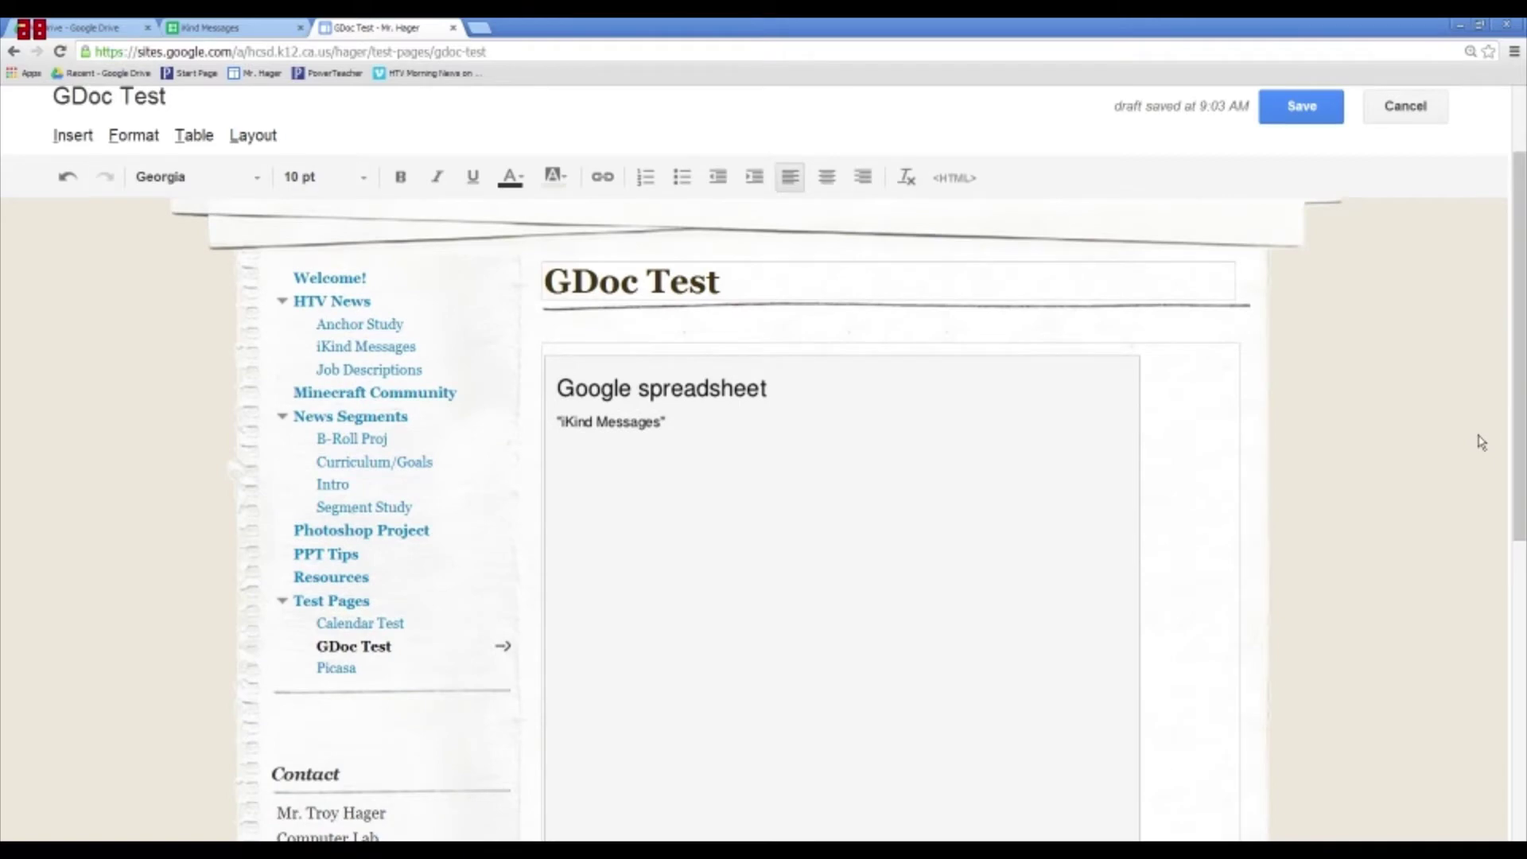
scroll(1487, 365, up, 3)
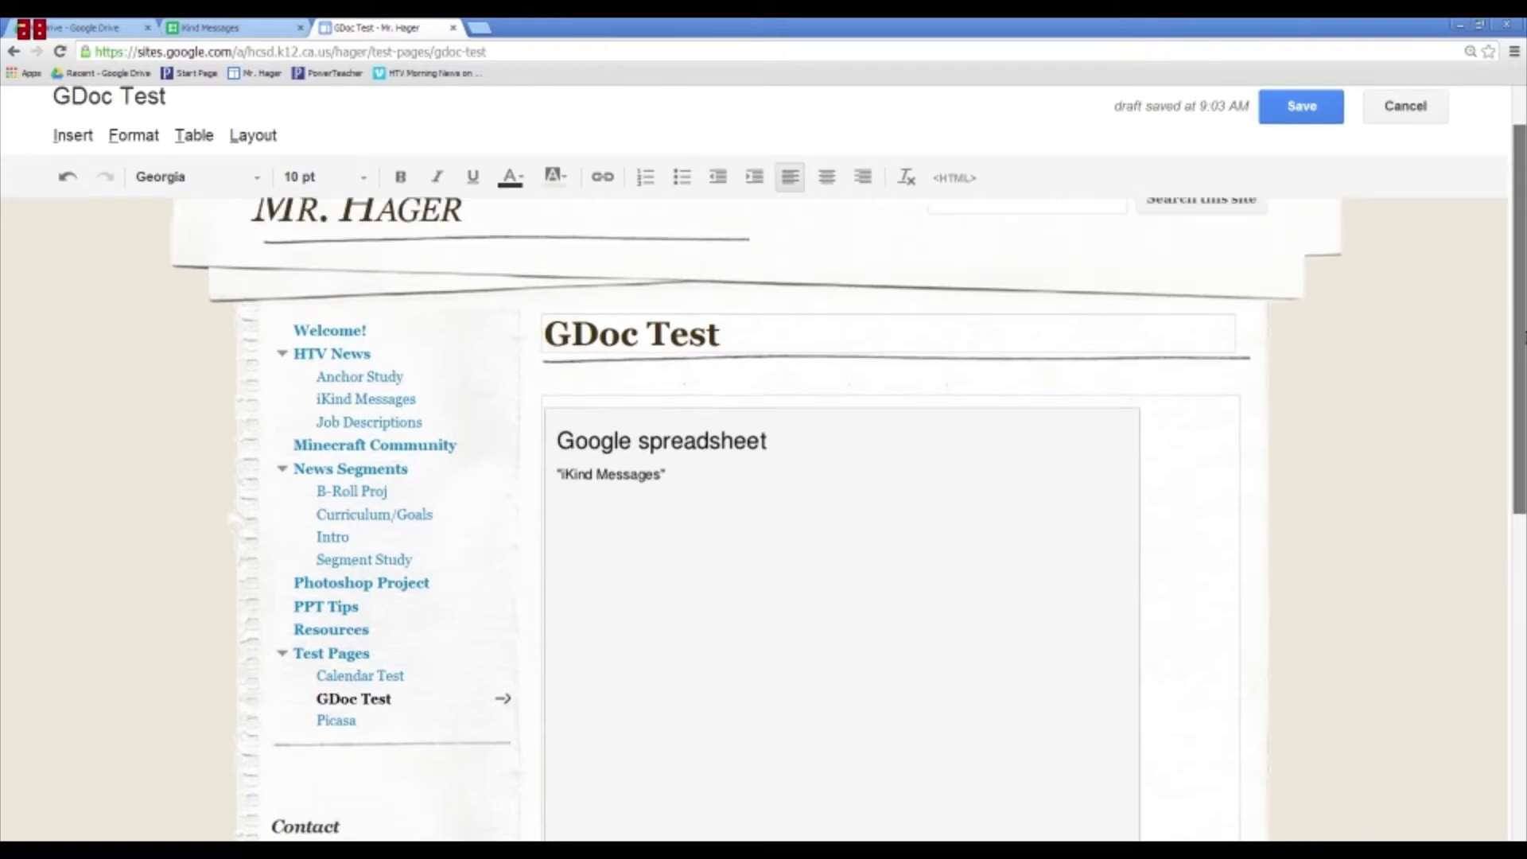
click(950, 477)
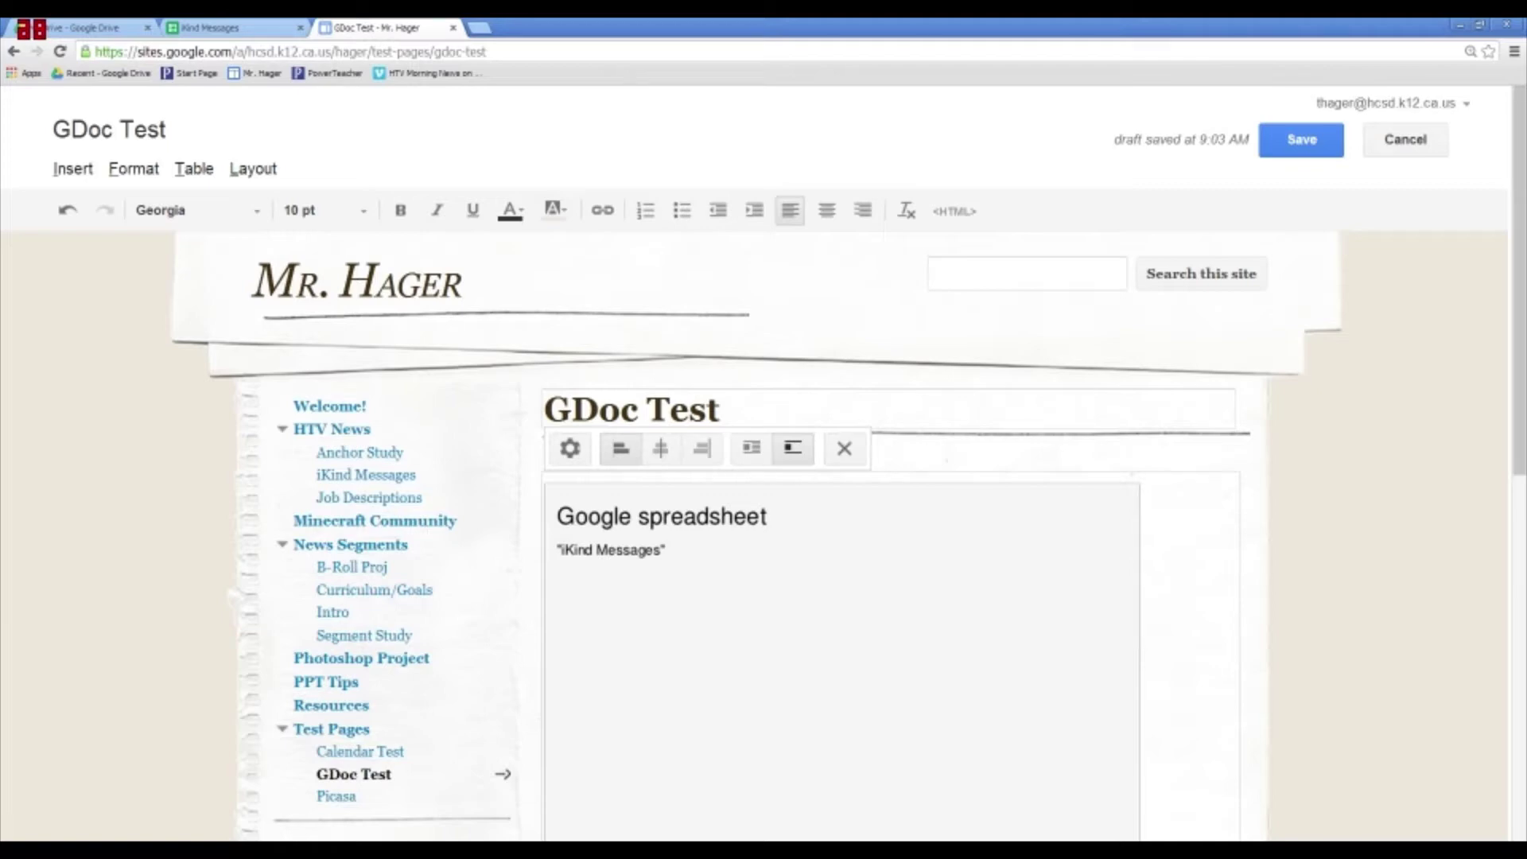
click(570, 450)
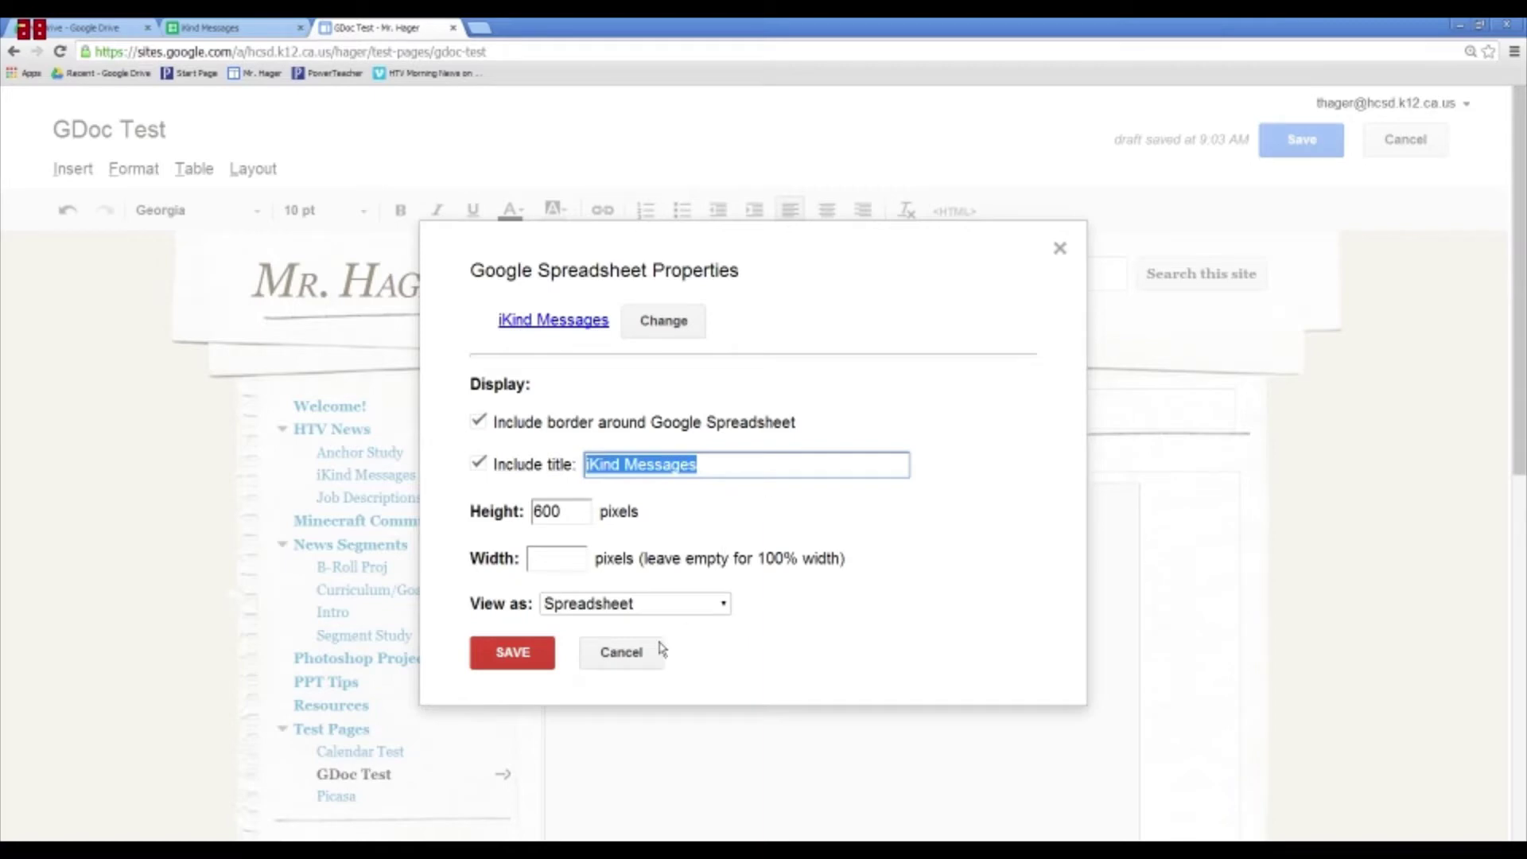
click(660, 650)
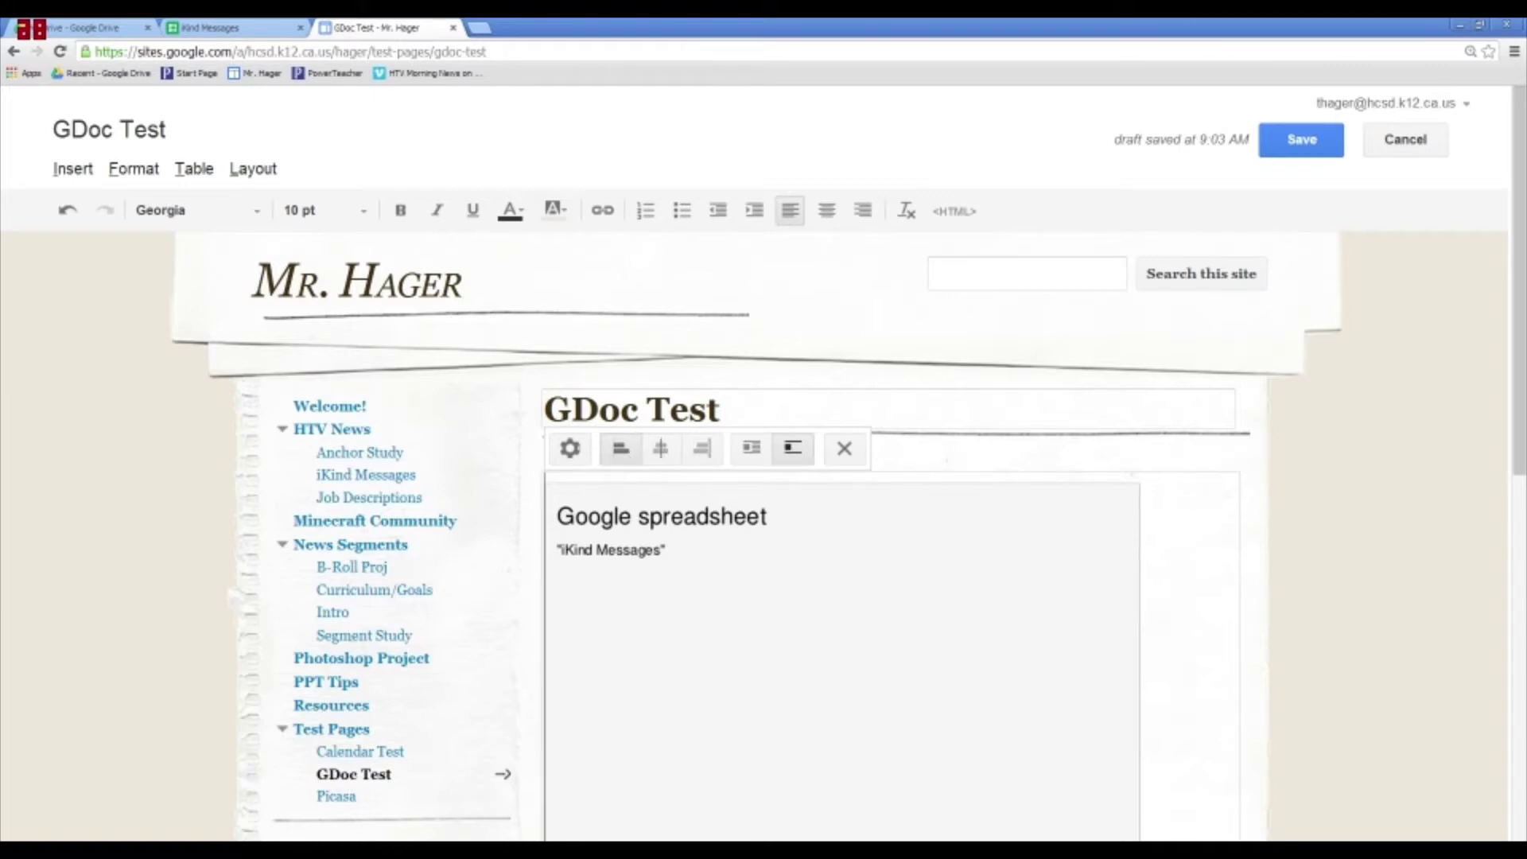
Set the iKind Messages gadget to Align center, leave Wrap off, and save the GDoc Test page
click(661, 455)
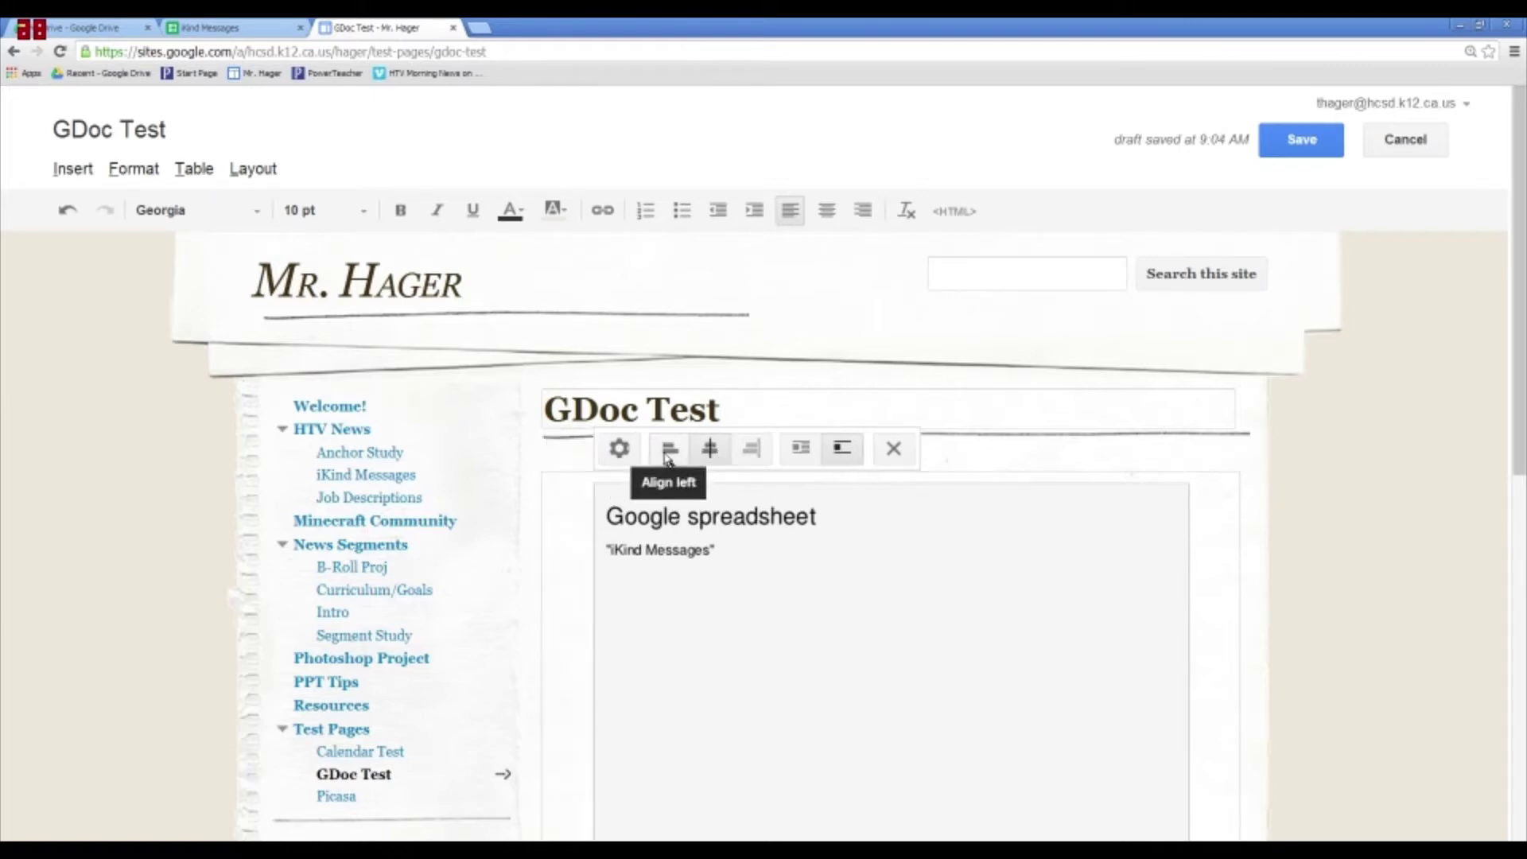
click(758, 455)
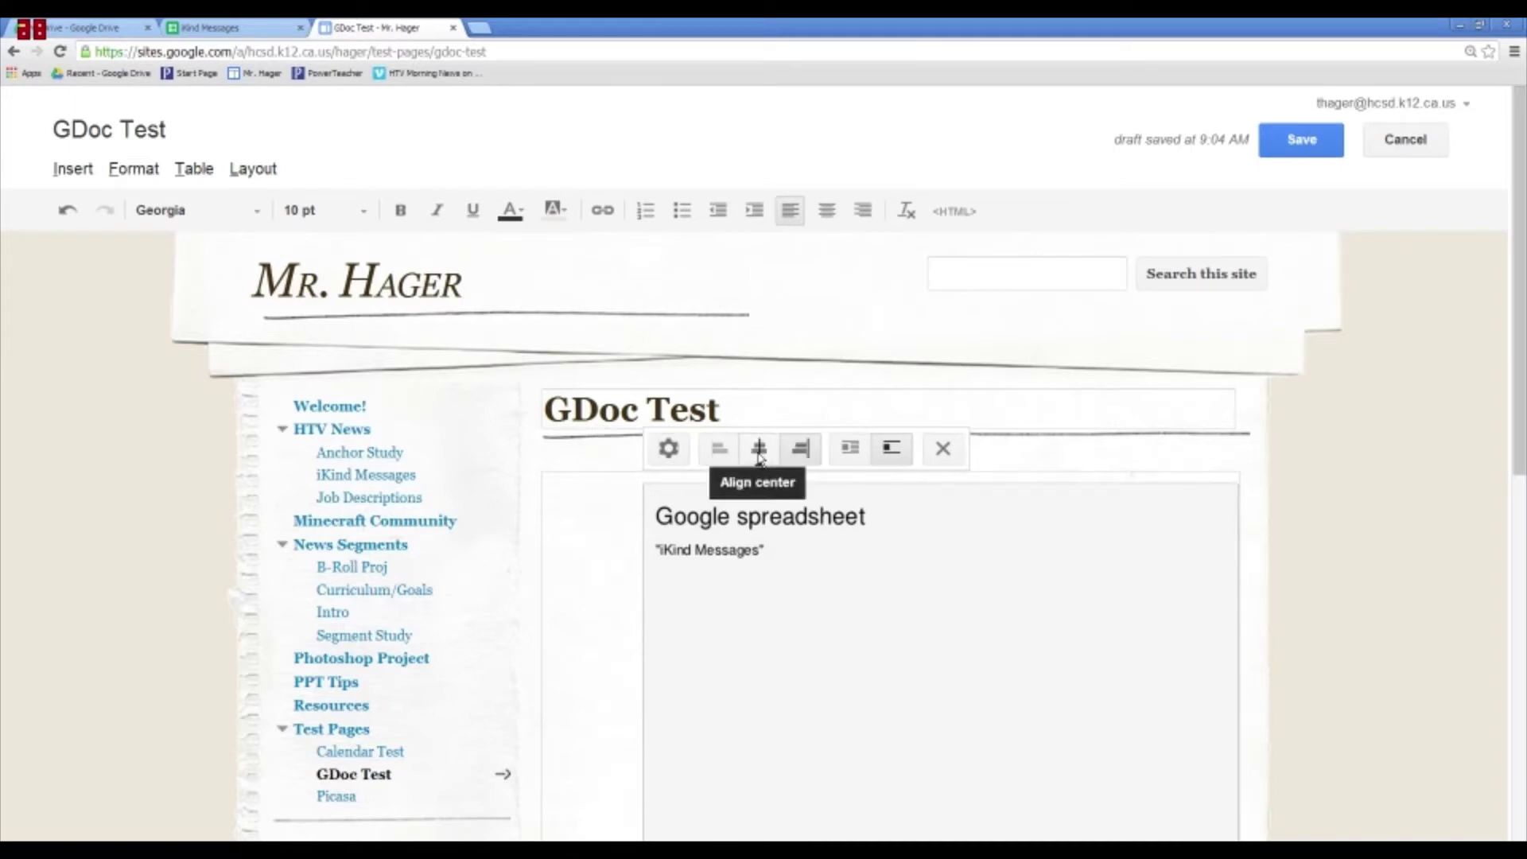
click(758, 449)
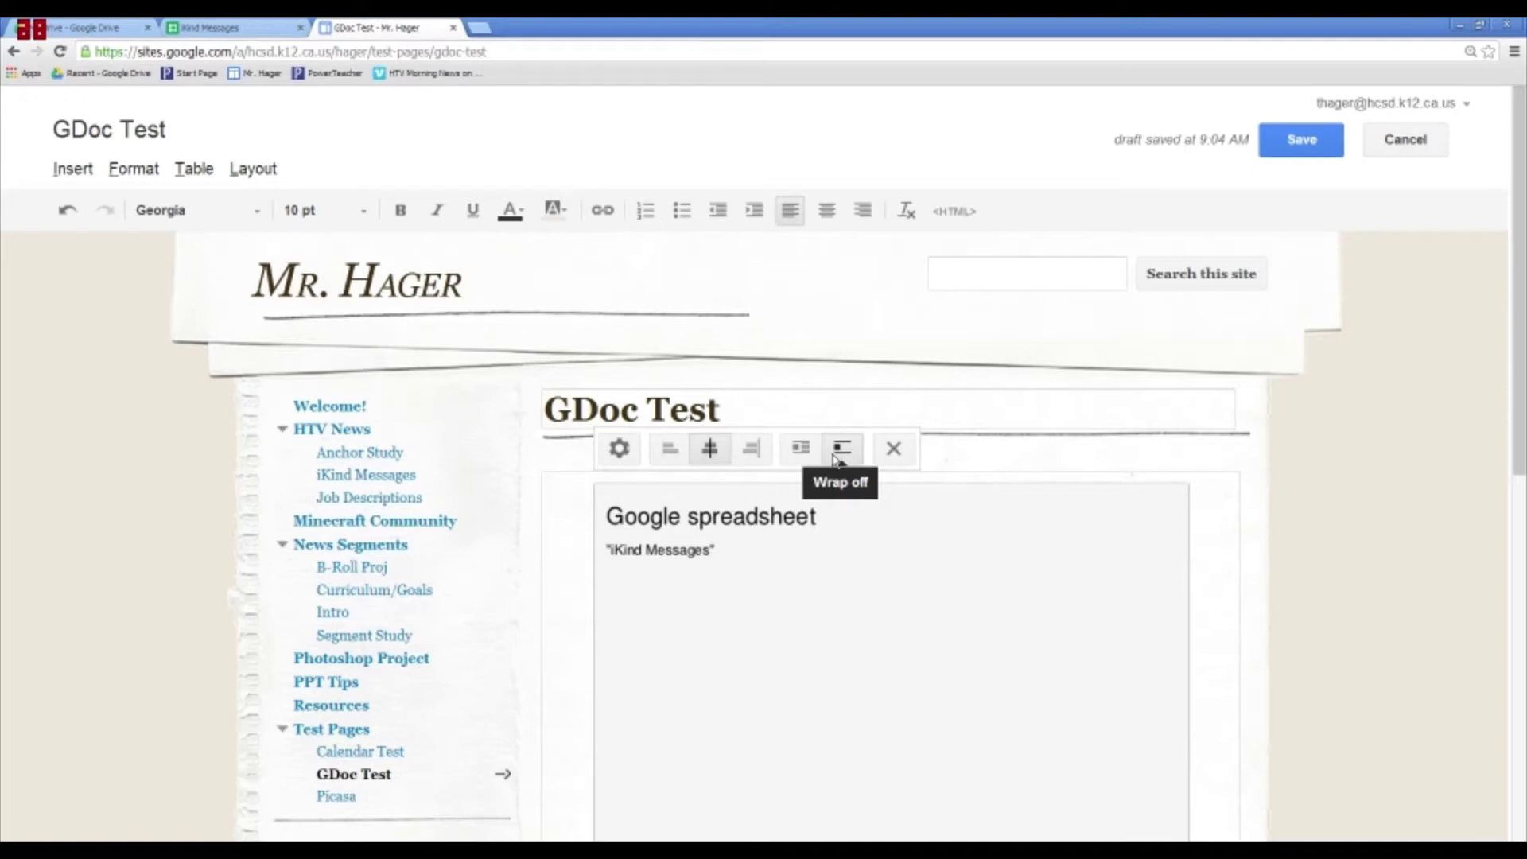
click(835, 460)
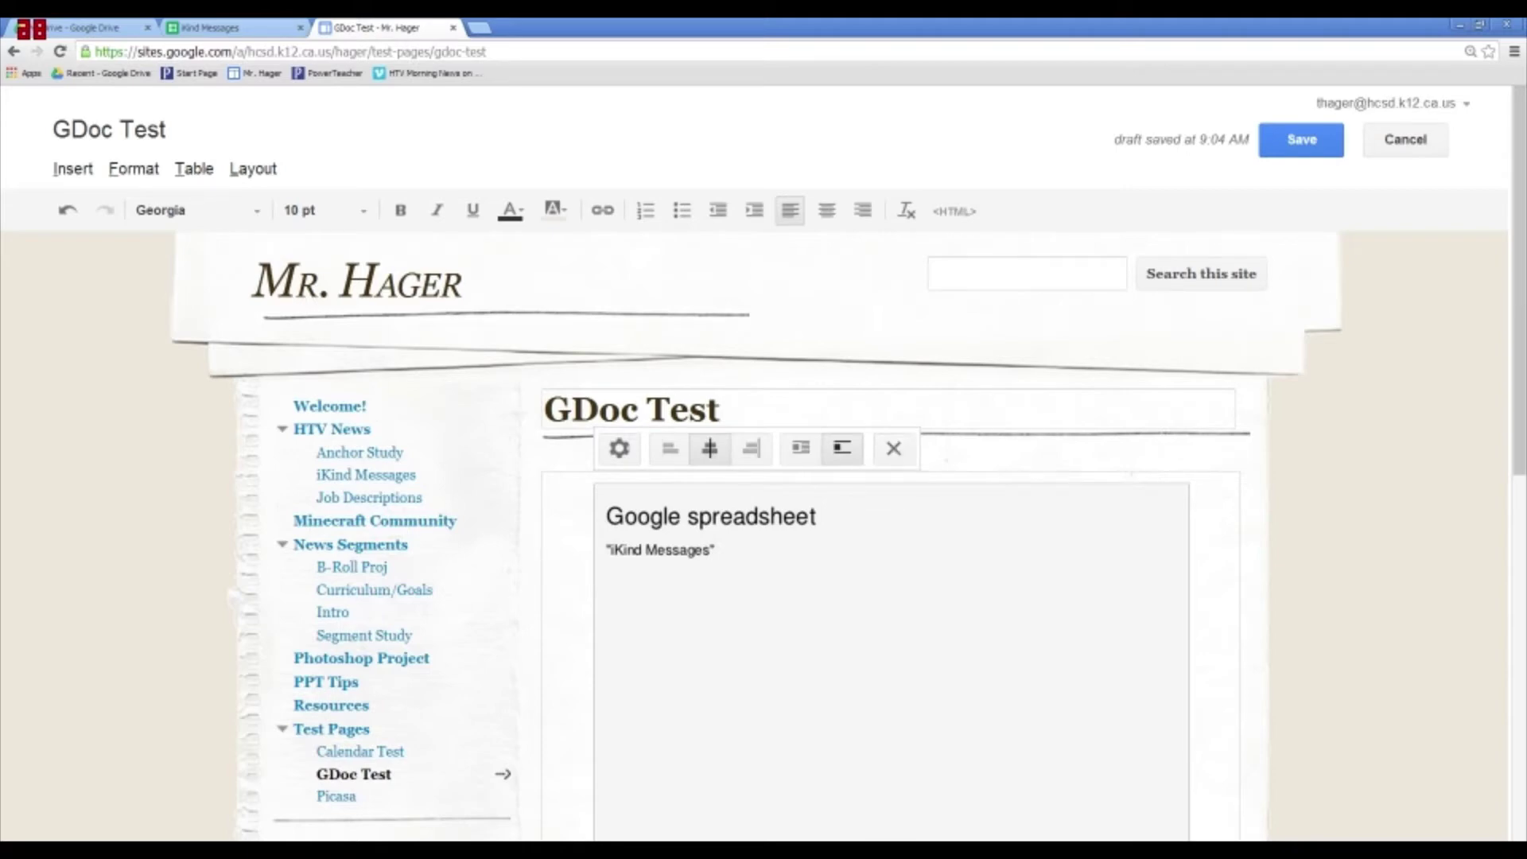
click(1299, 145)
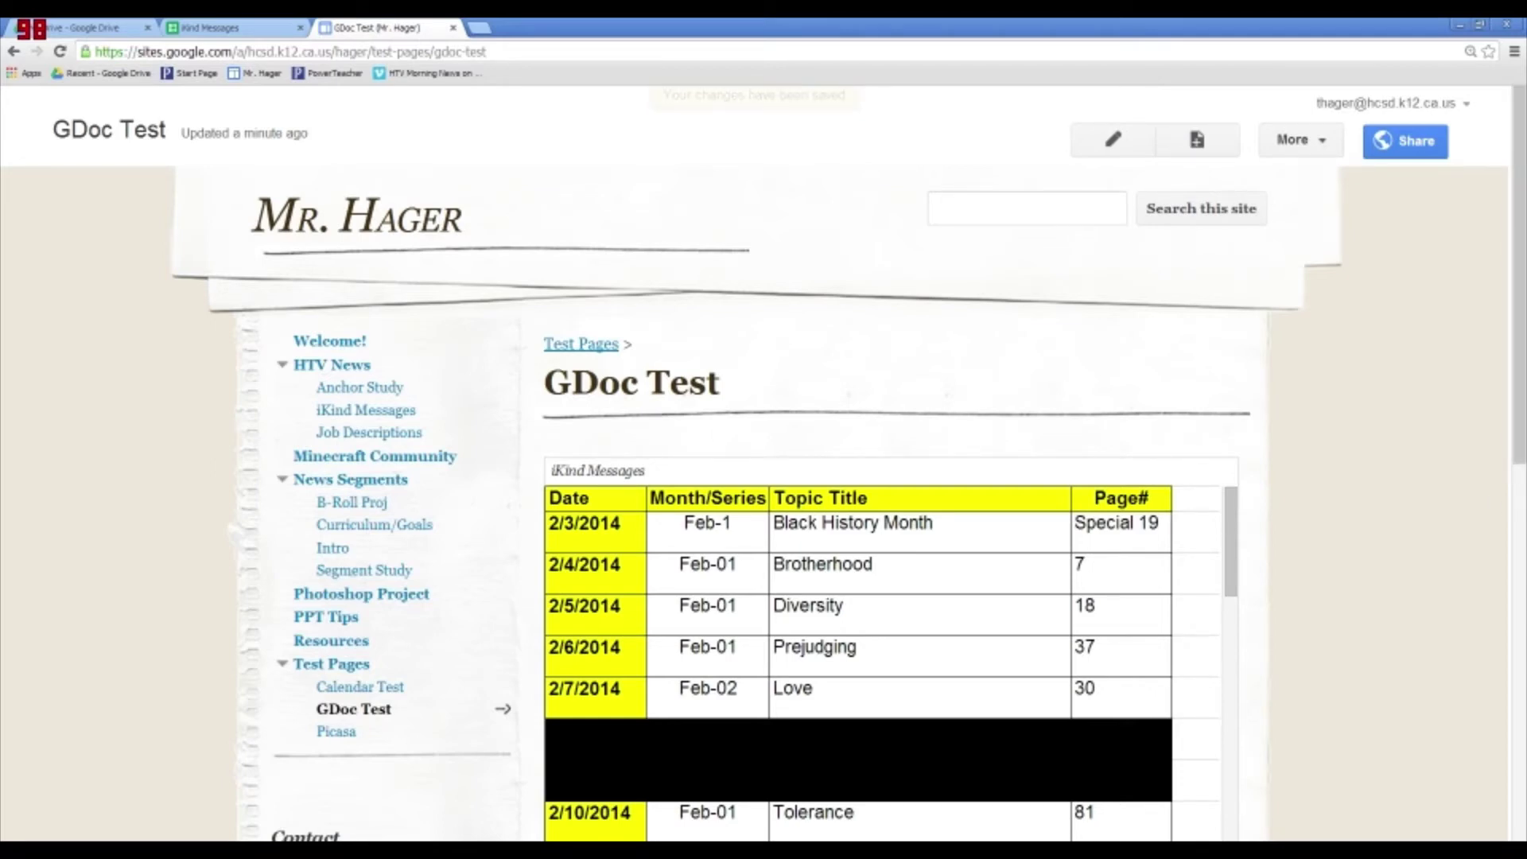
click(1115, 142)
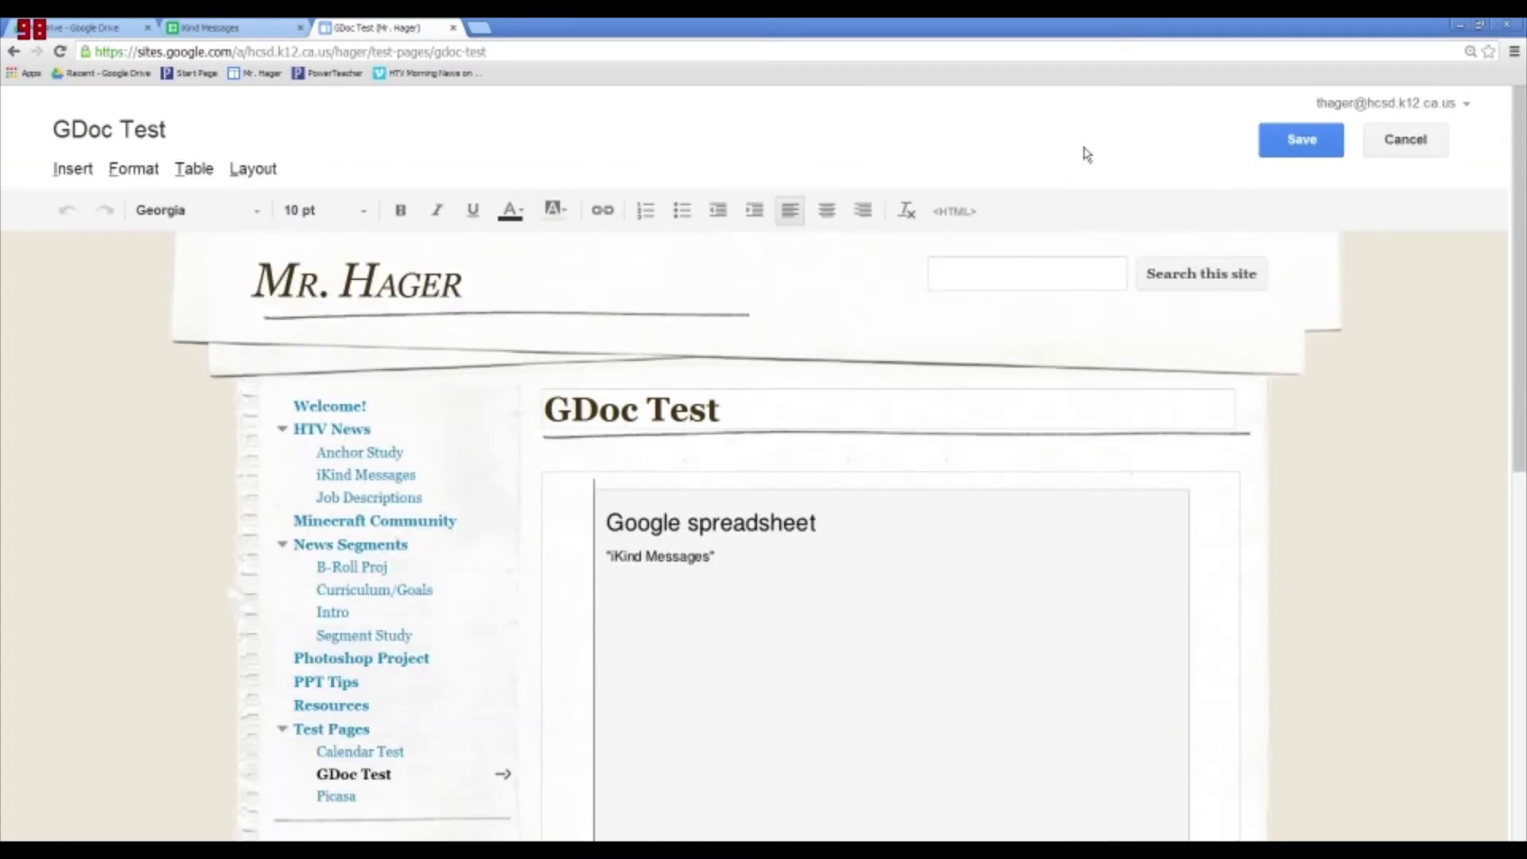
click(87, 166)
mouse_move(632, 365)
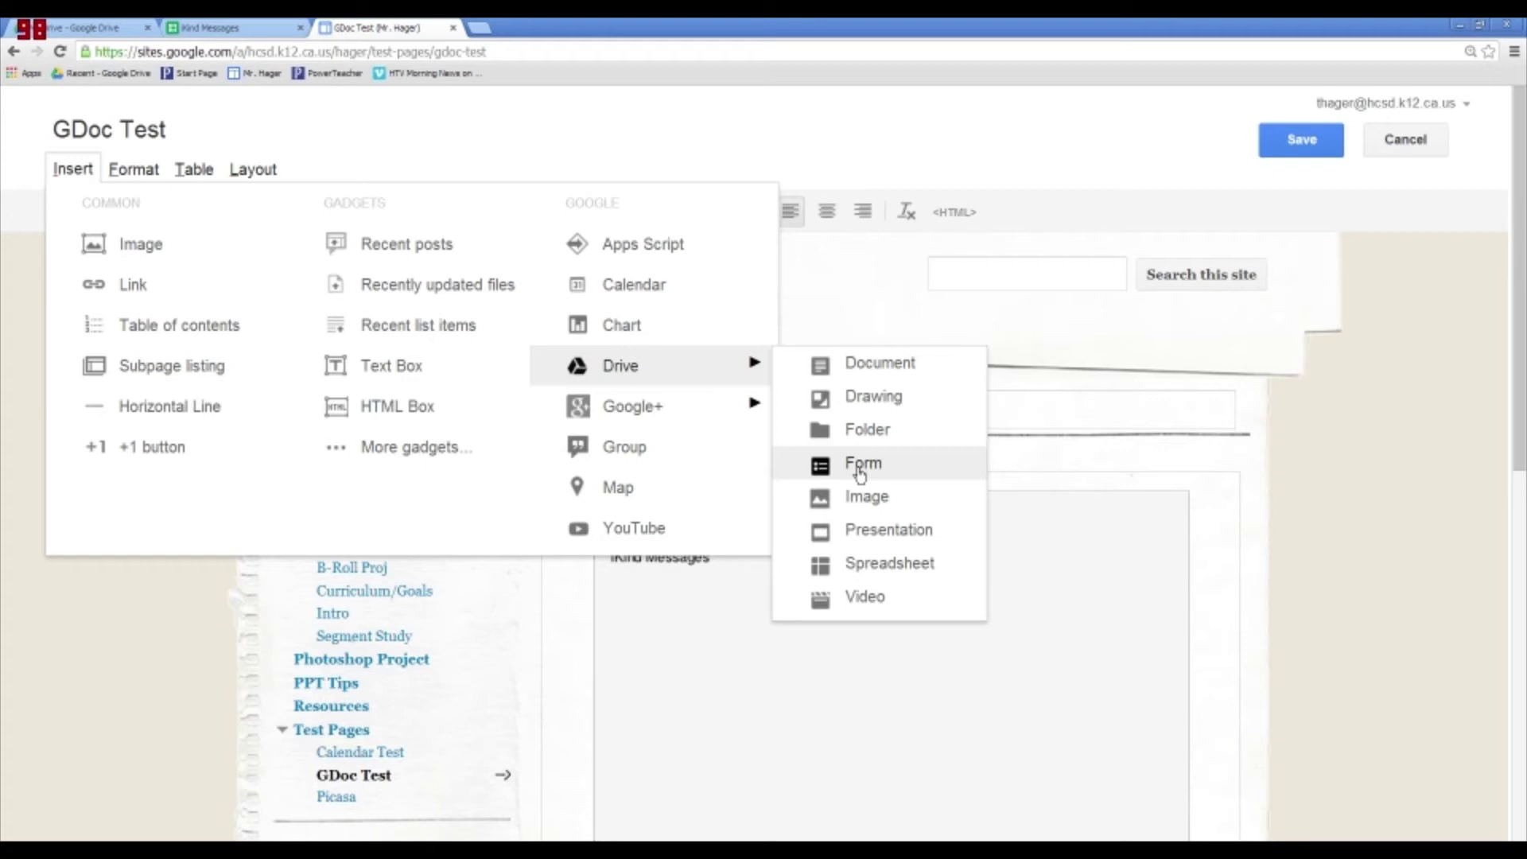
key(Escape)
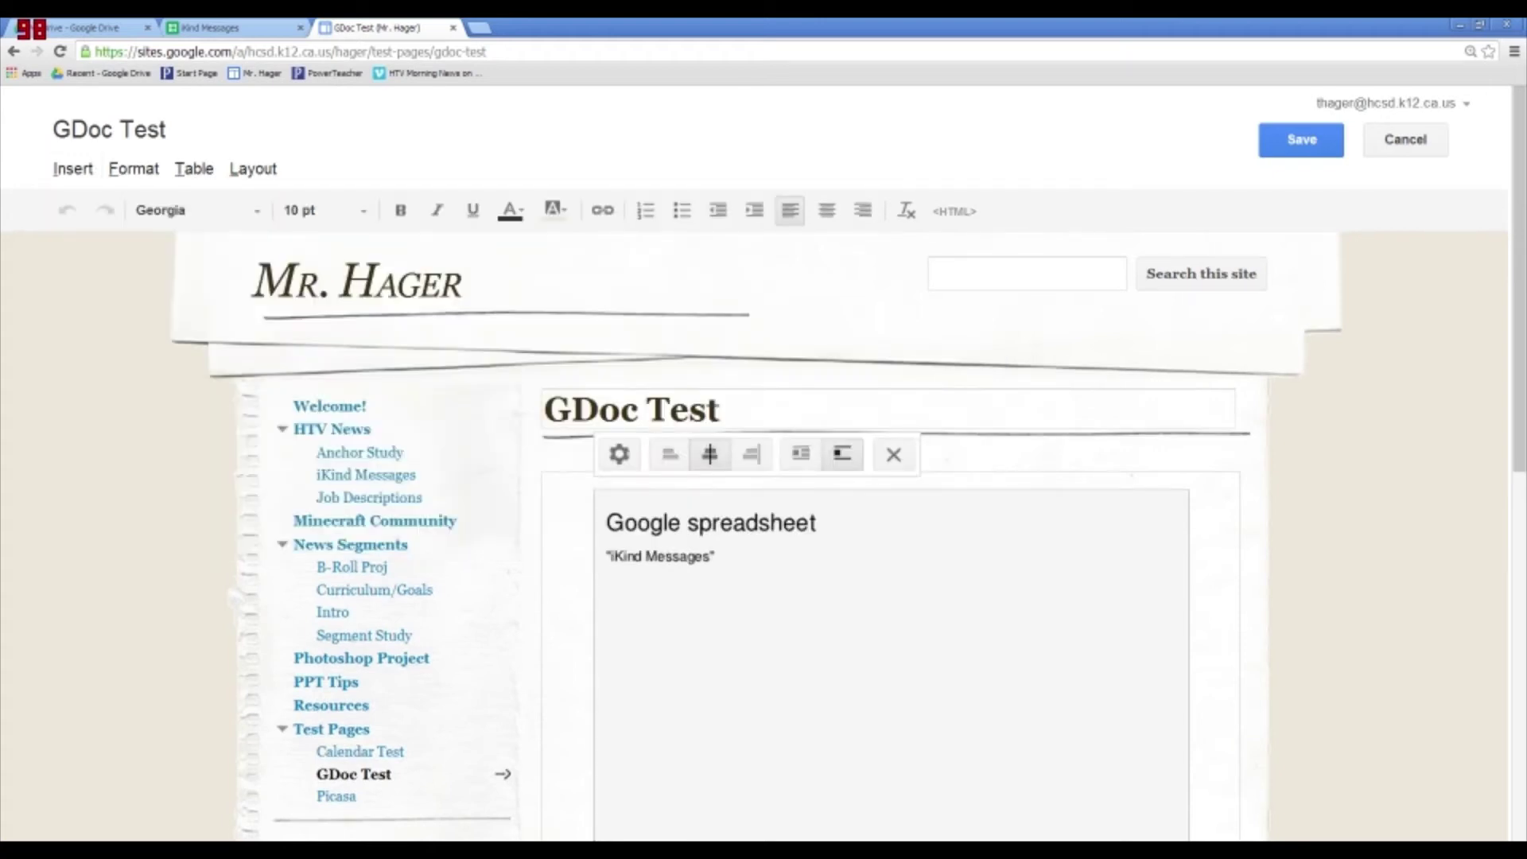
click(1300, 145)
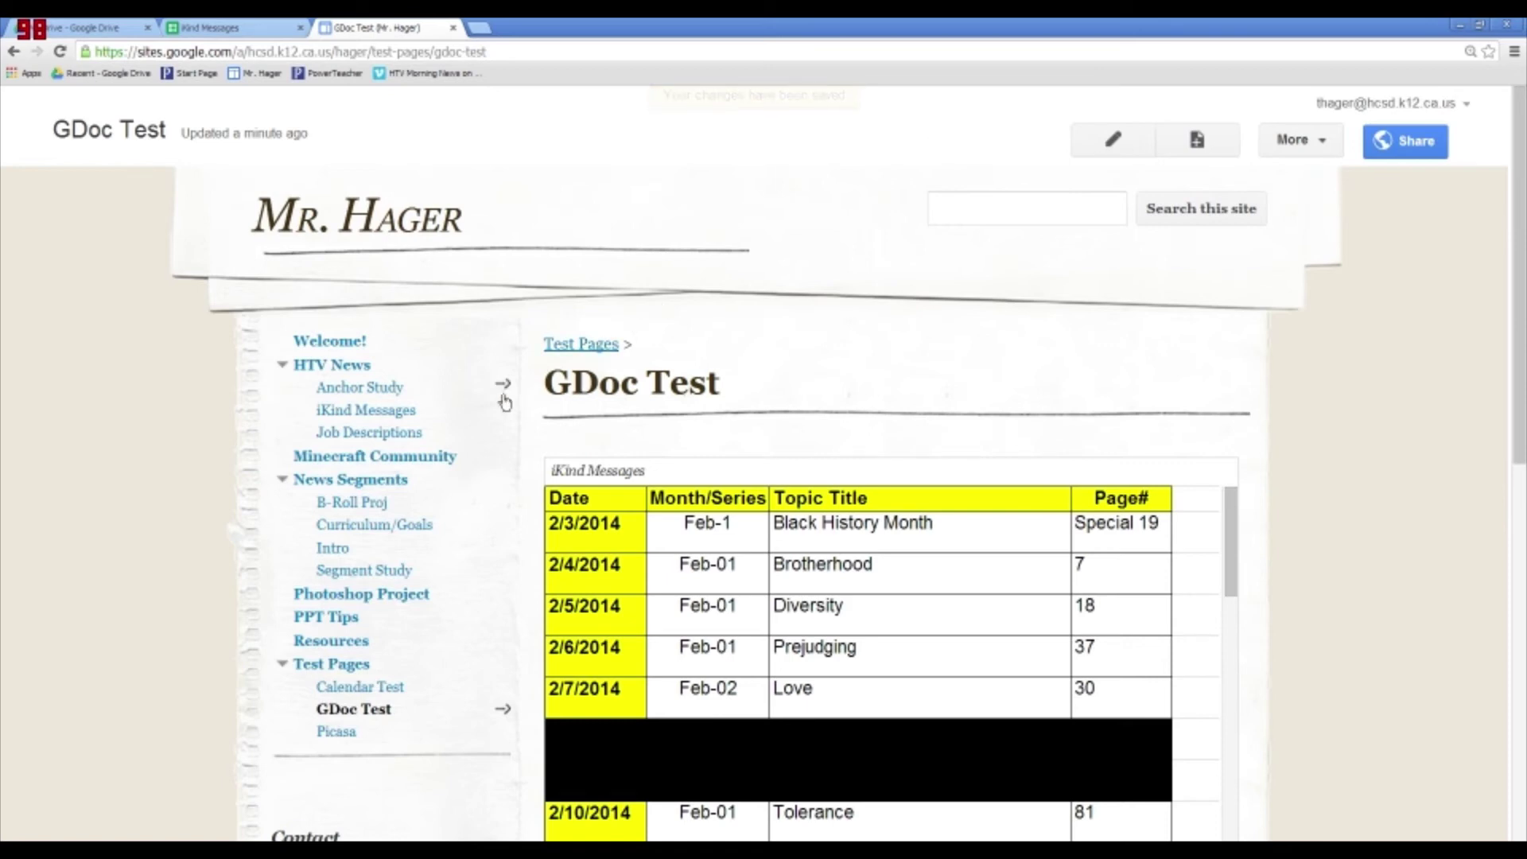
click(415, 436)
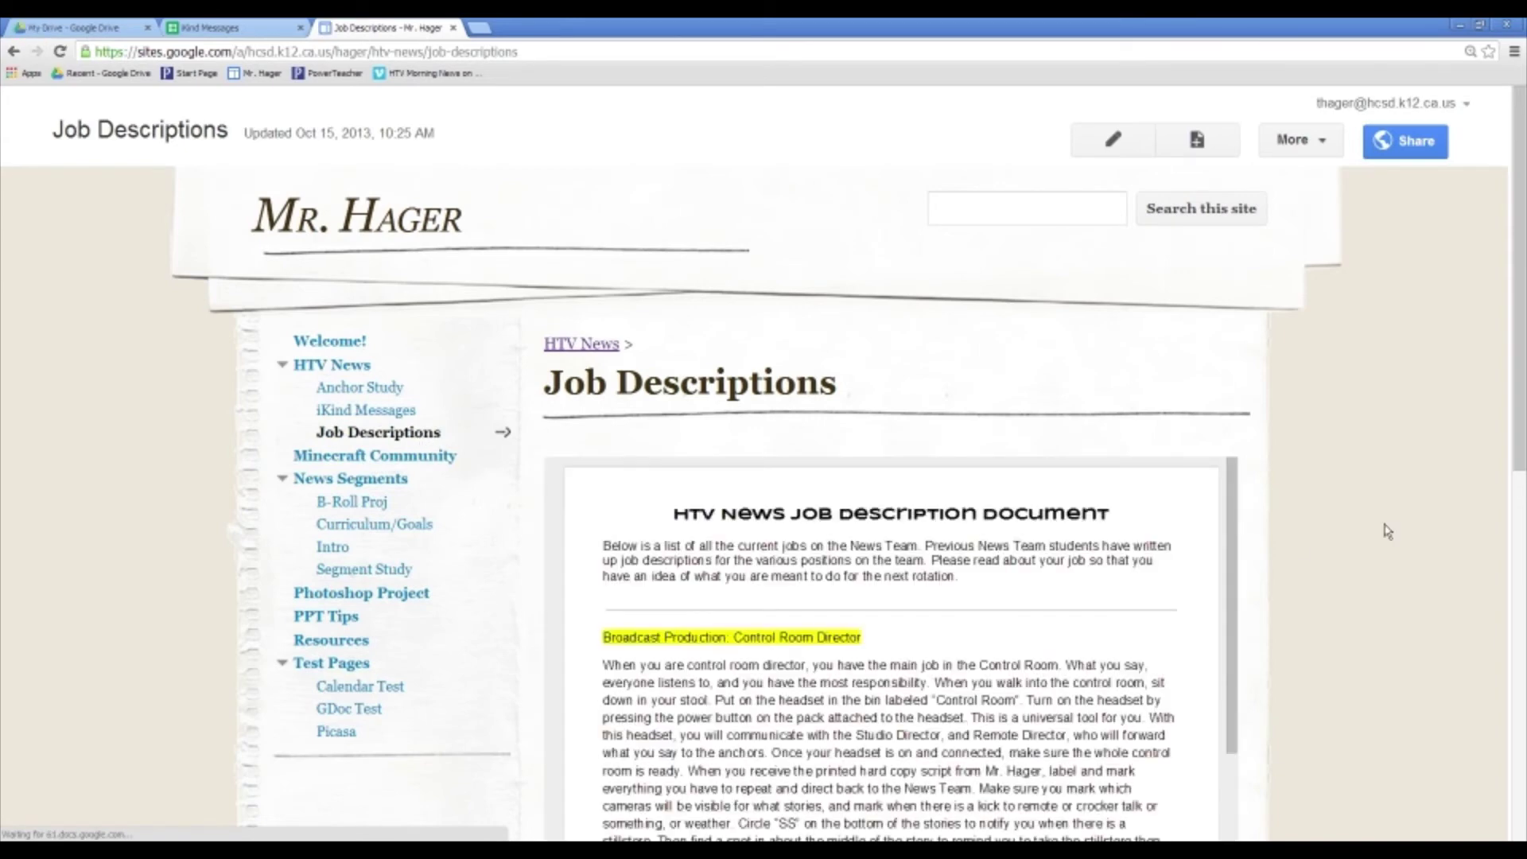
Scroll through the HTV News Job Description Document embedded on the Job Descriptions page
mouse_move(1517, 367)
mouse_down()
mouse_move(1522, 471)
mouse_move(1491, 467)
mouse_up()
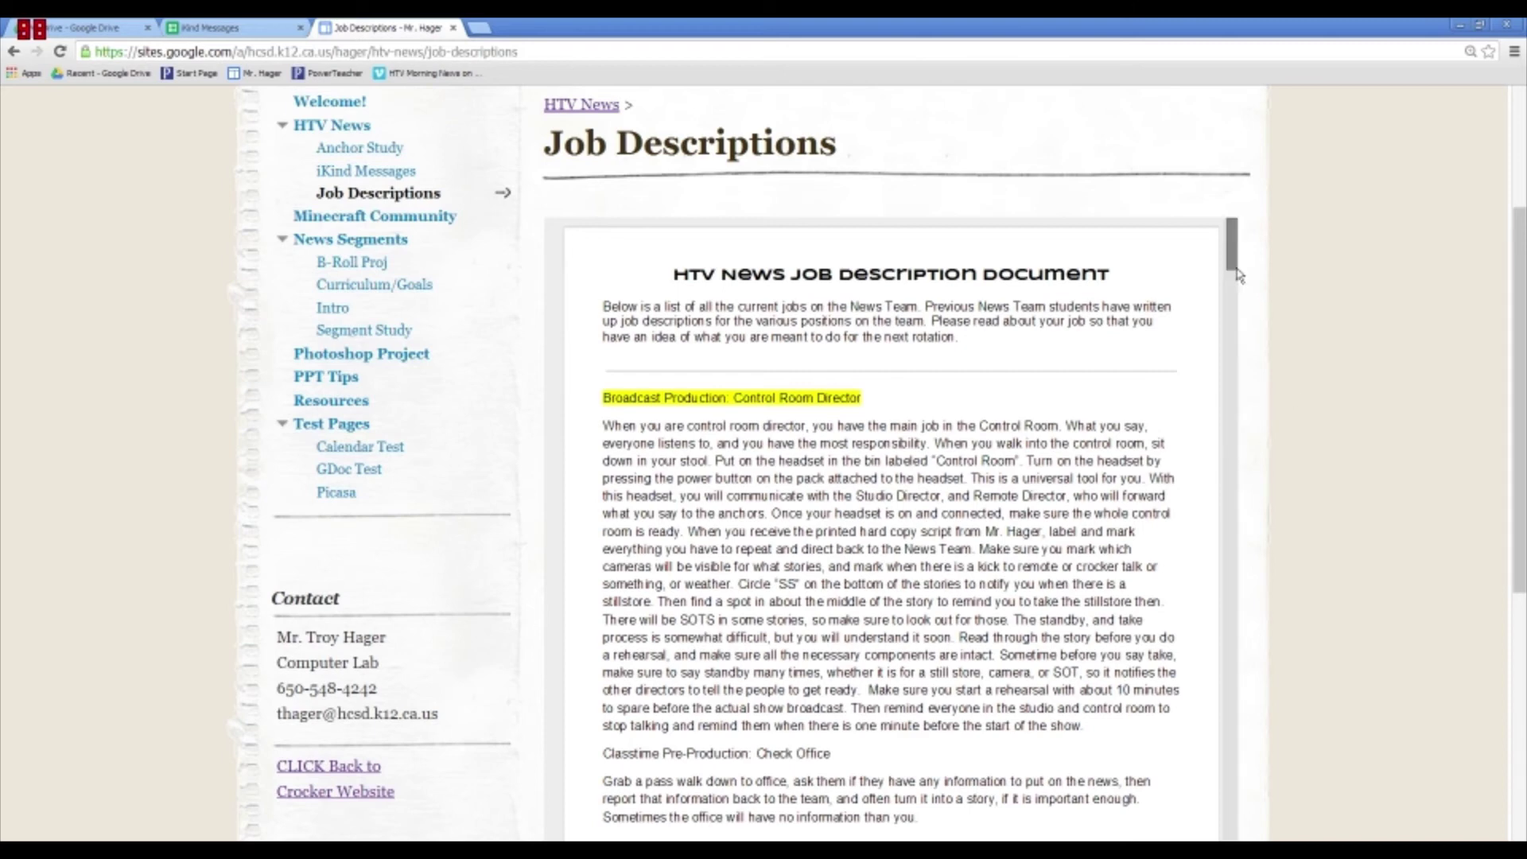
scroll(1245, 270, down, 2)
scroll(1245, 270, down, 2)
scroll(1245, 270, up, 4)
scroll(1243, 270, up, 2)
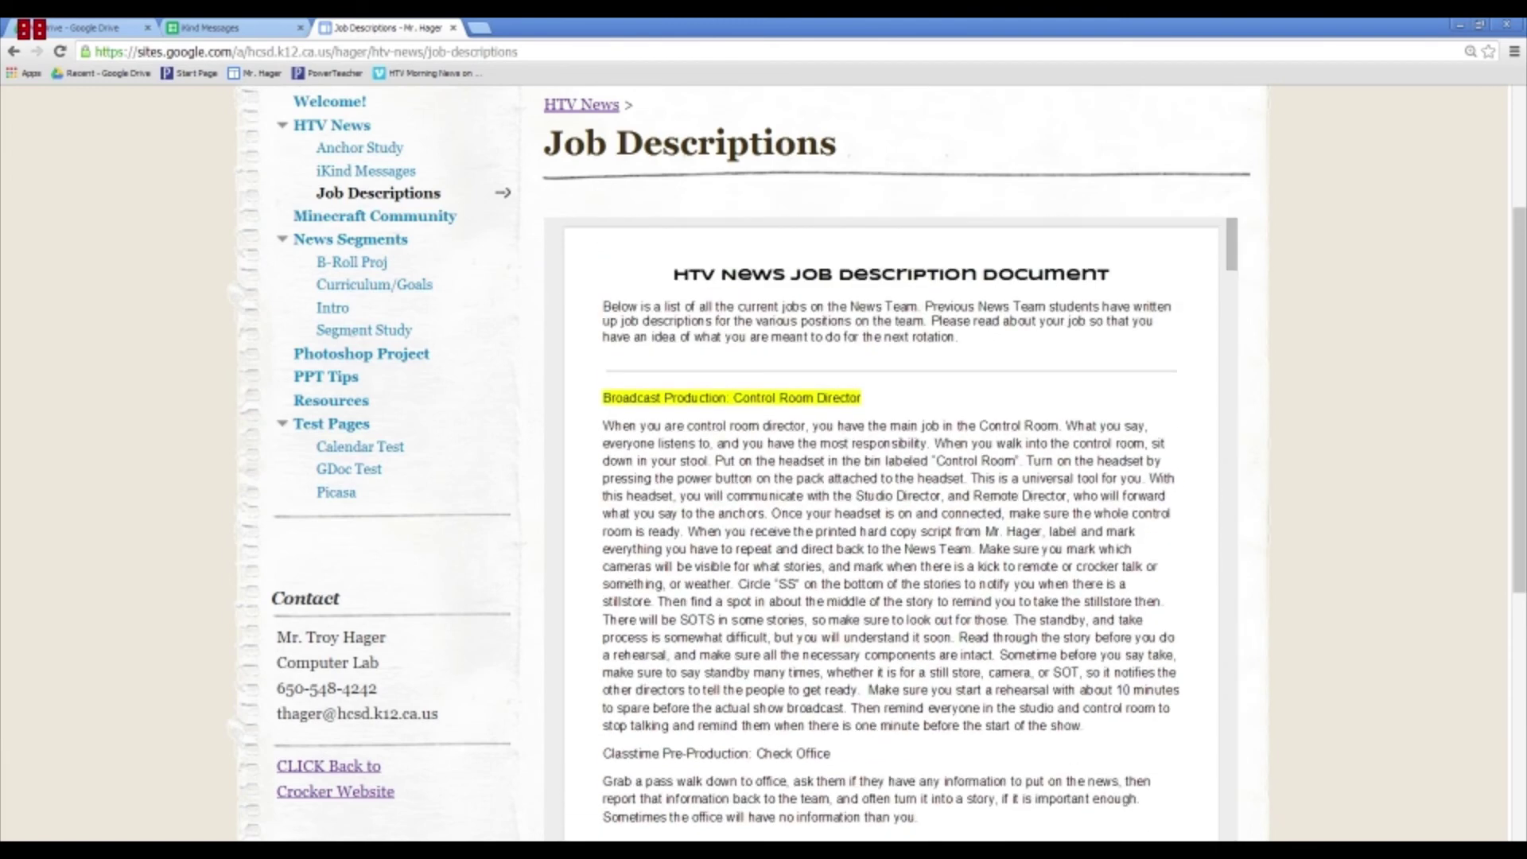
drag(1244, 272, 1244, 336)
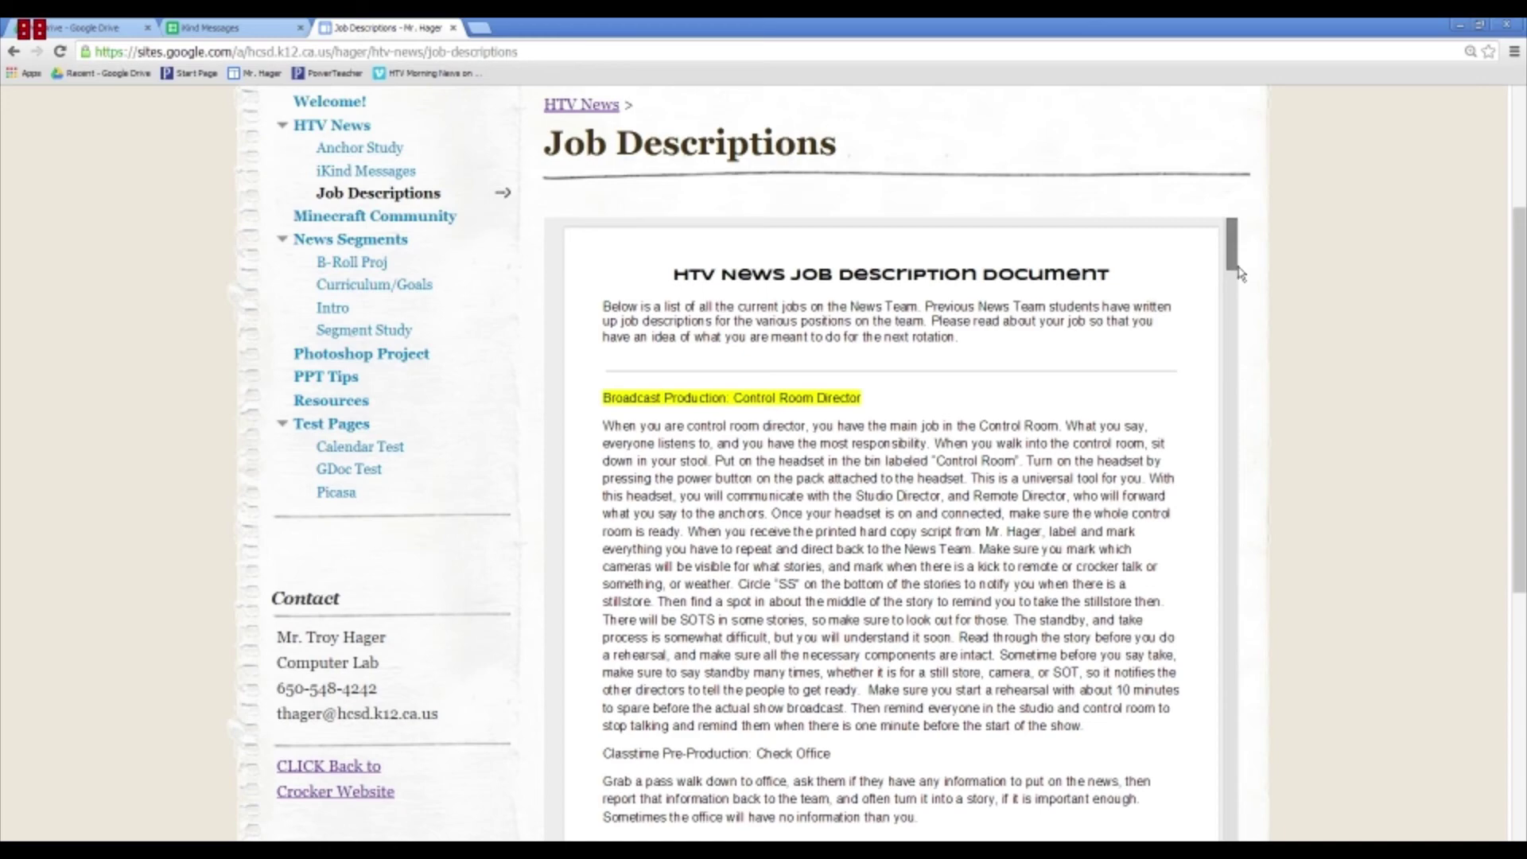
scroll(1244, 335, up, 6)
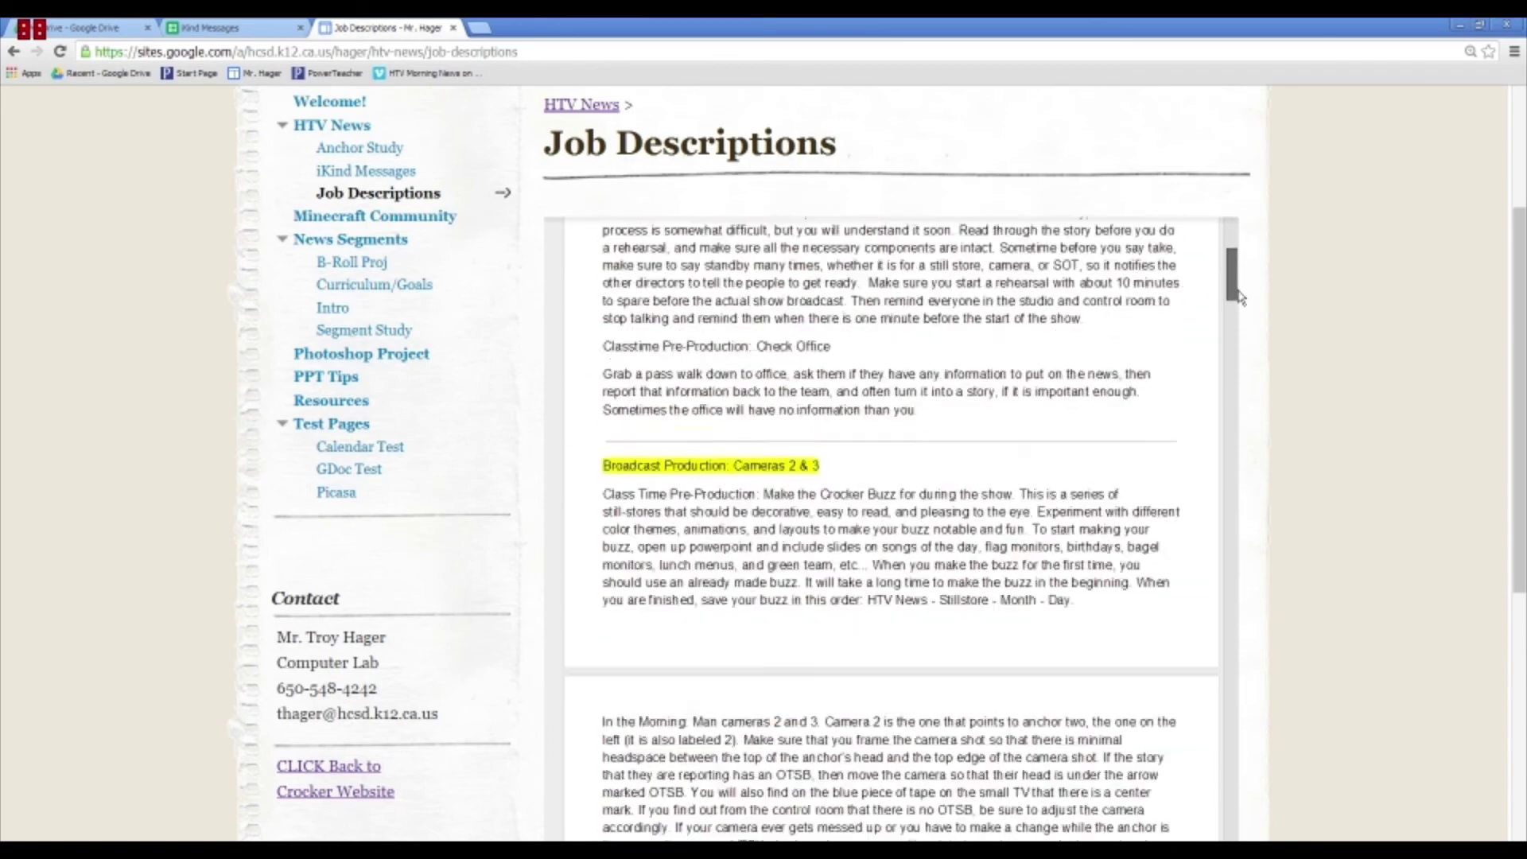